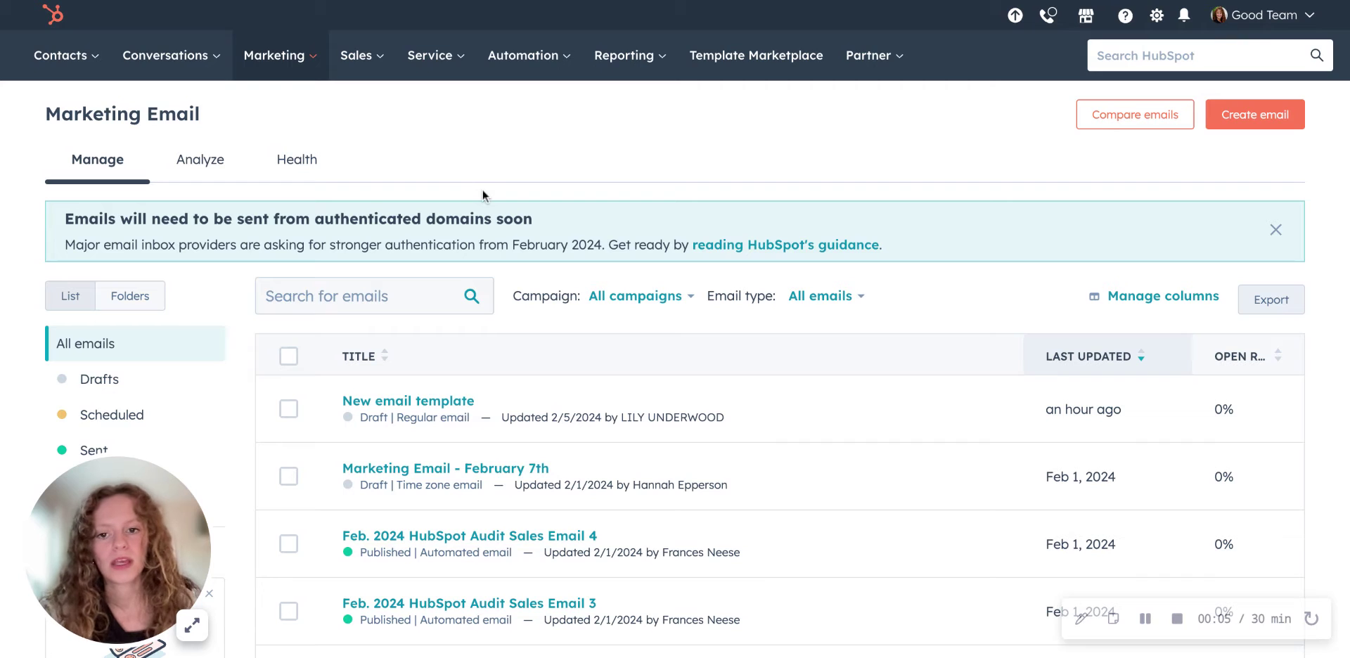
Go to Marketing > Email to reach the marketing email list
click(299, 71)
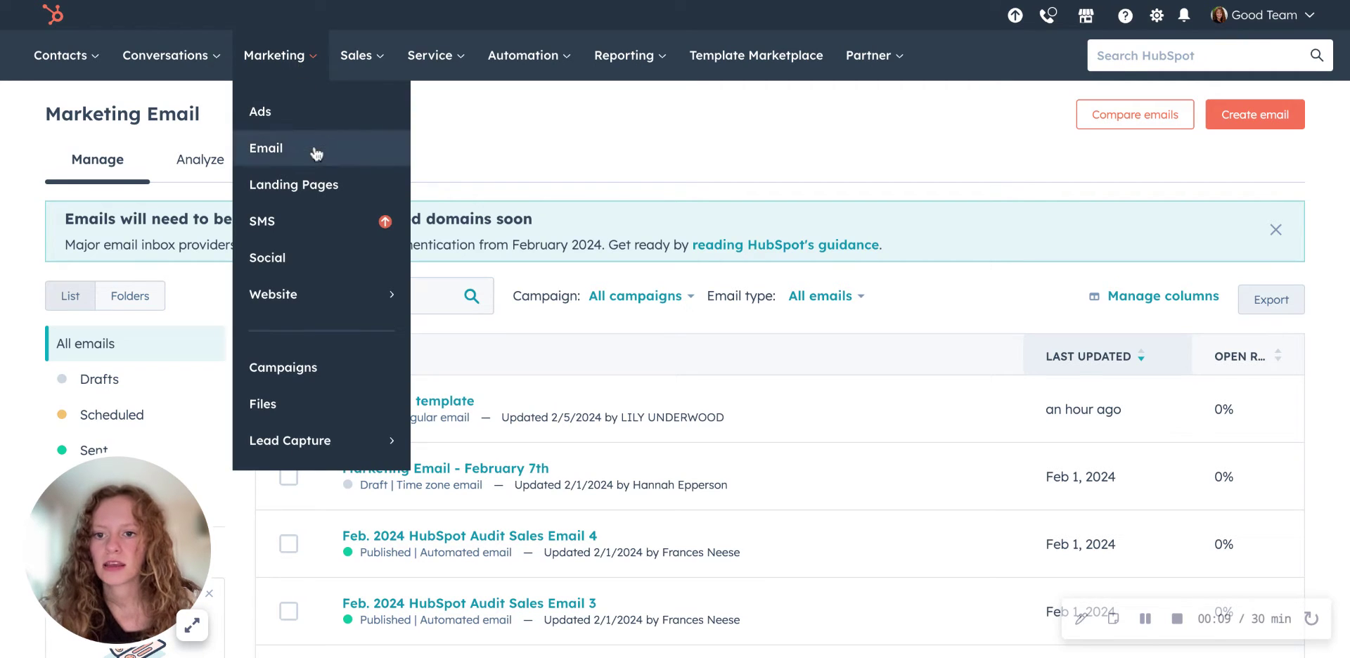
click(624, 153)
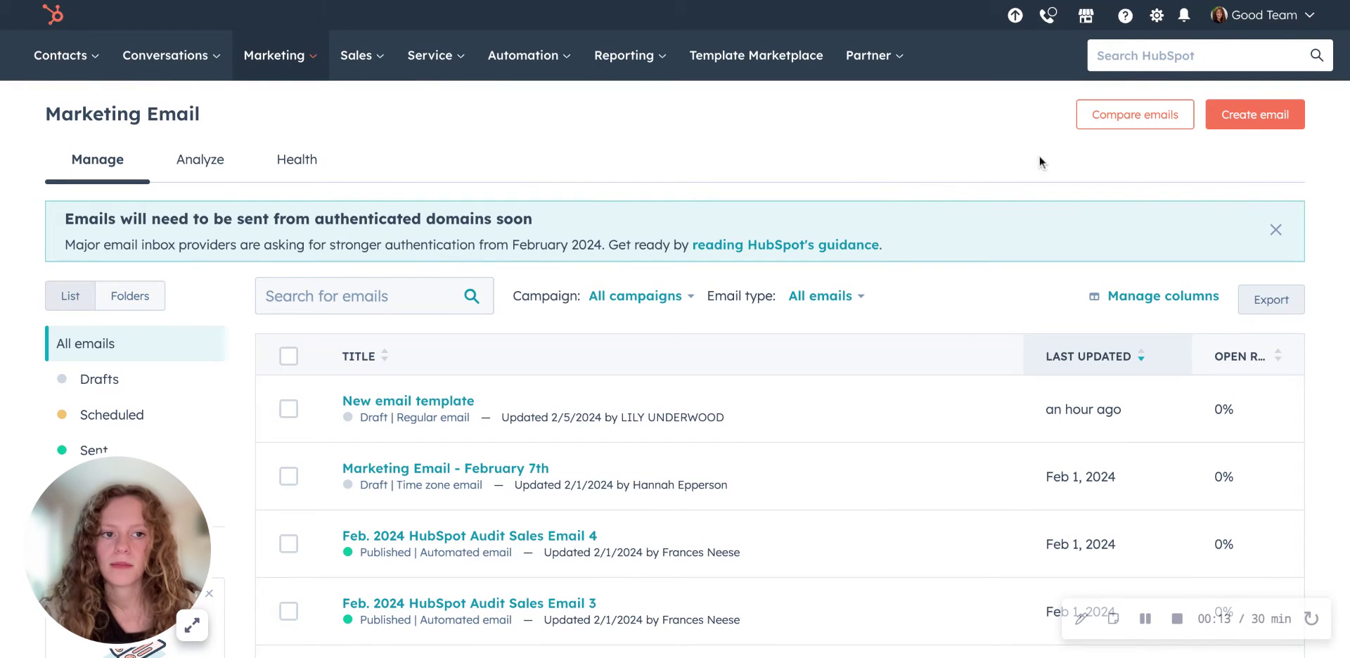
Create a new email and choose the Regular email type
click(1280, 114)
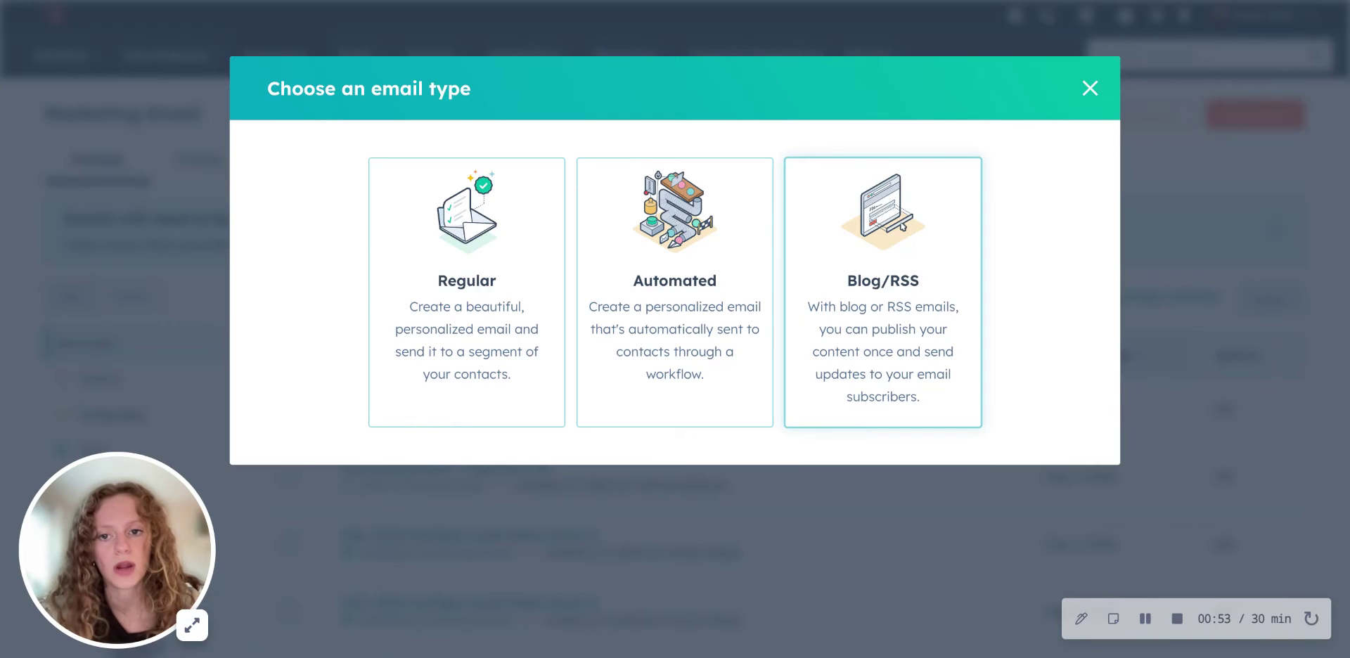
click(430, 303)
Start the new email from the 'We have news!' template in the gallery's More section
scroll(52, 334, down, 6)
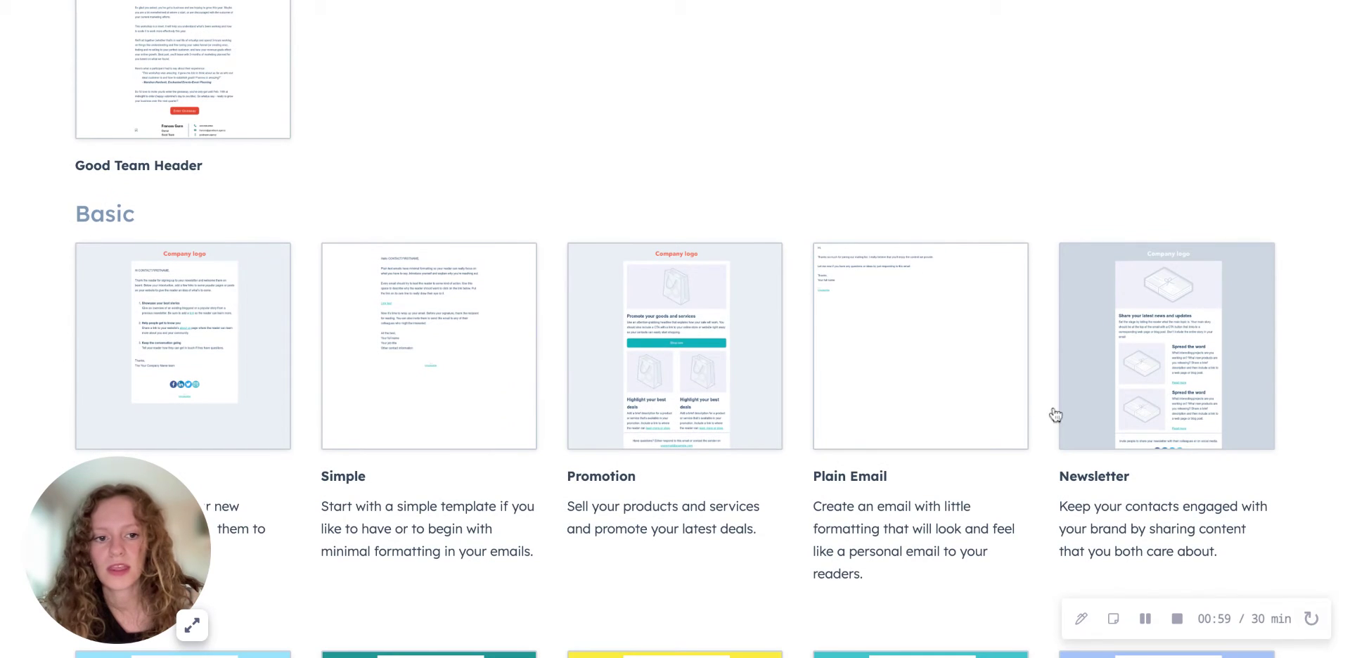
scroll(1303, 392, down, 1)
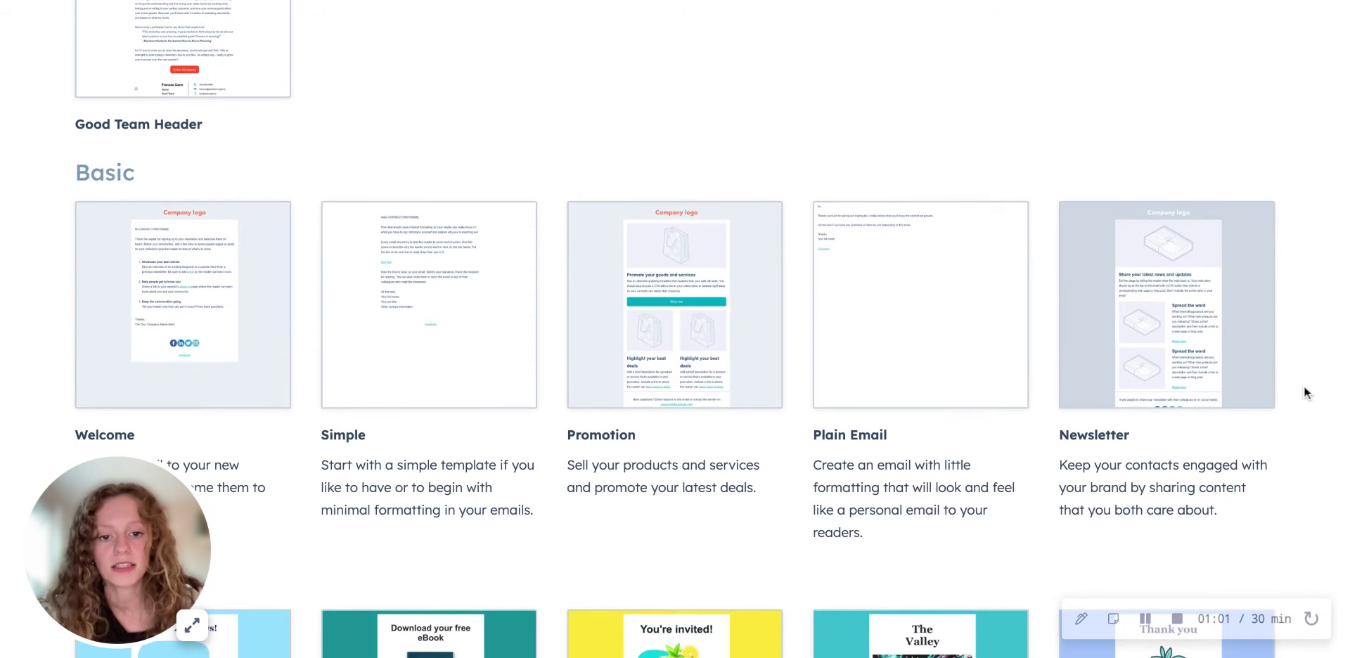
mouse_move(587, 289)
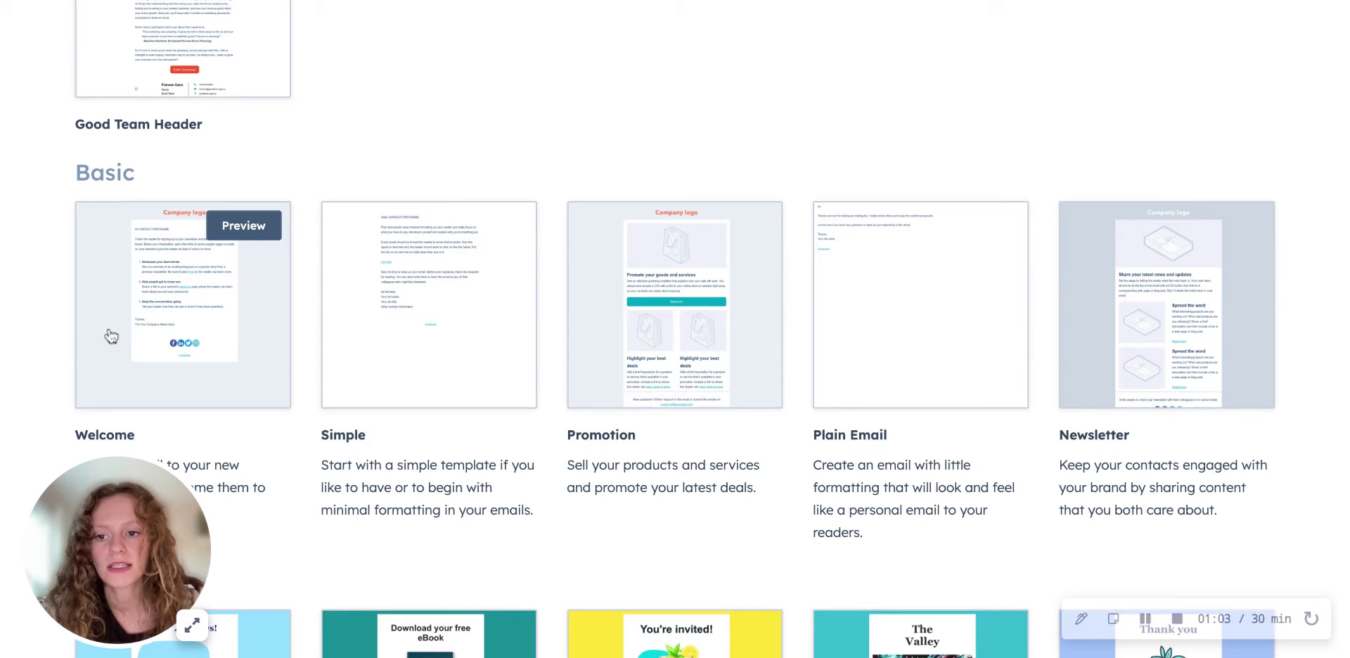
scroll(61, 326, down, 1)
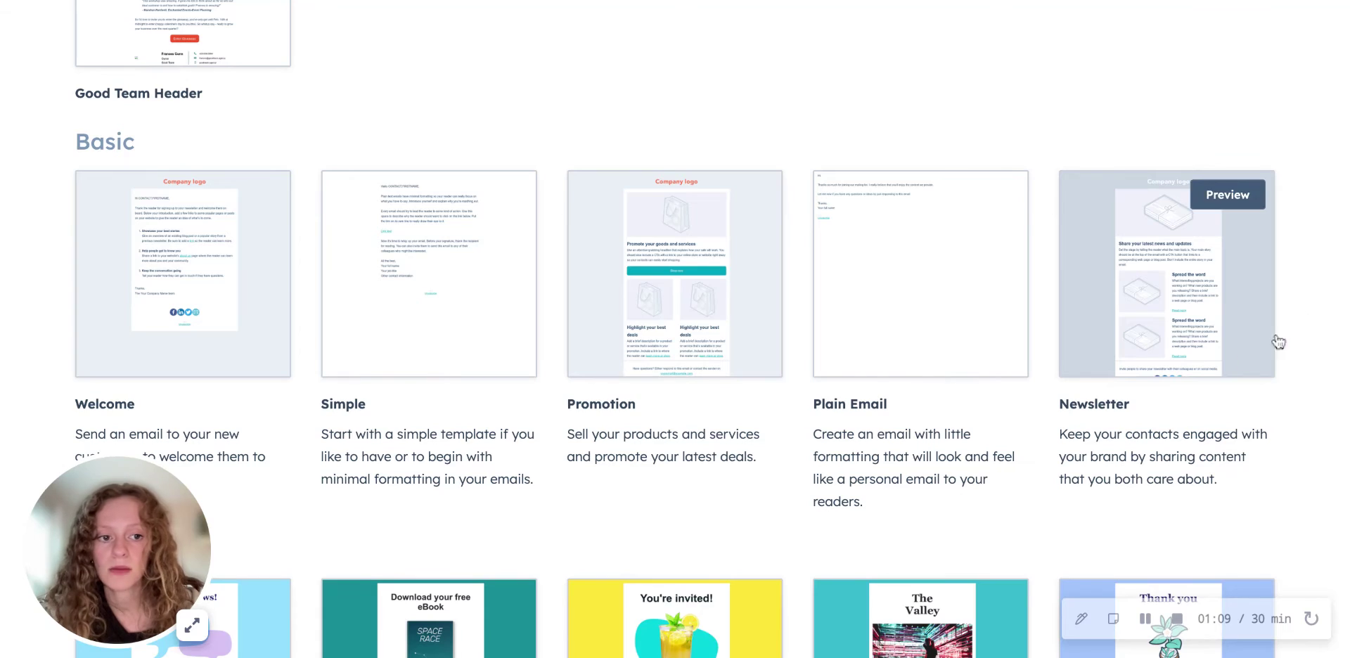
scroll(1313, 315, down, 5)
scroll(1313, 315, down, 9)
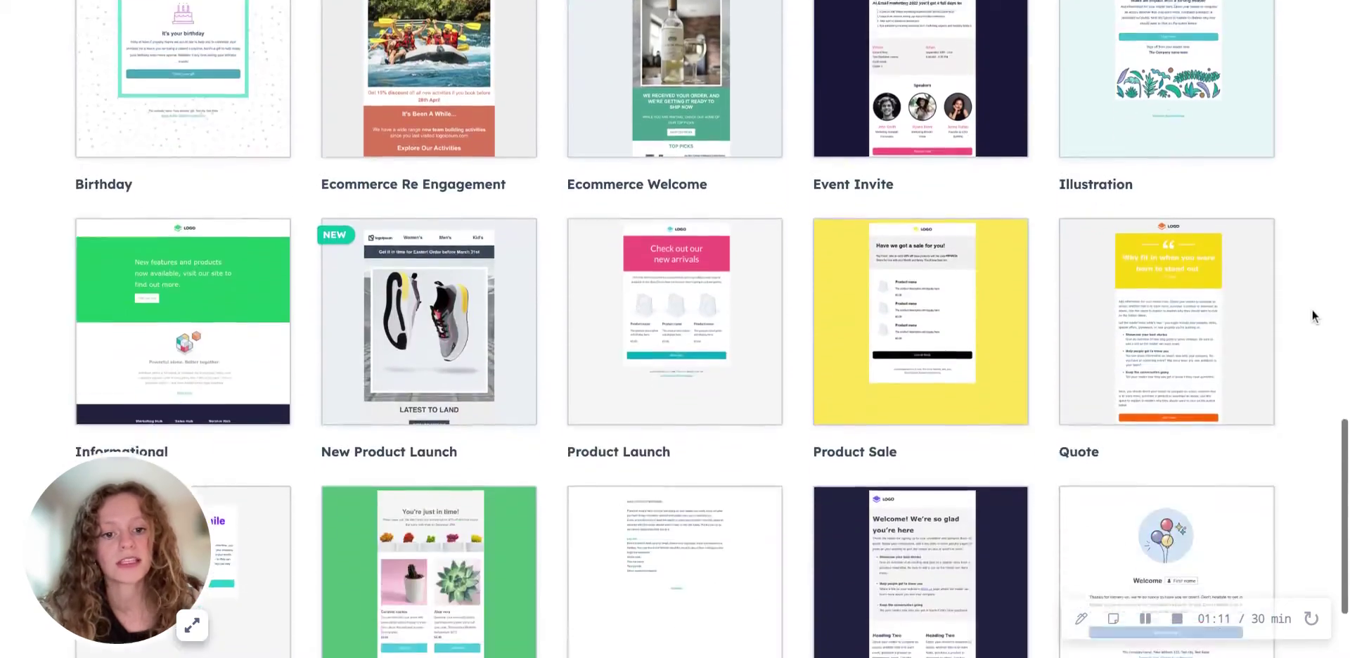
scroll(1313, 315, up, 5)
scroll(675, 329, up, 5)
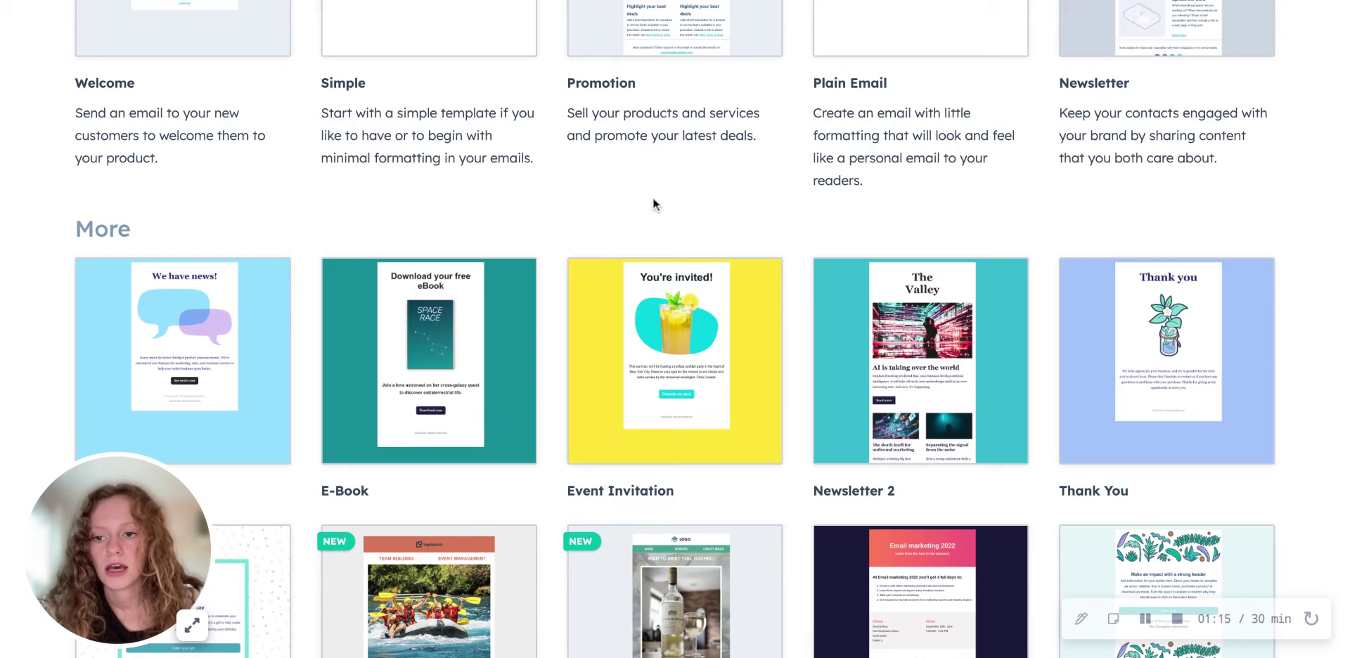
click(175, 365)
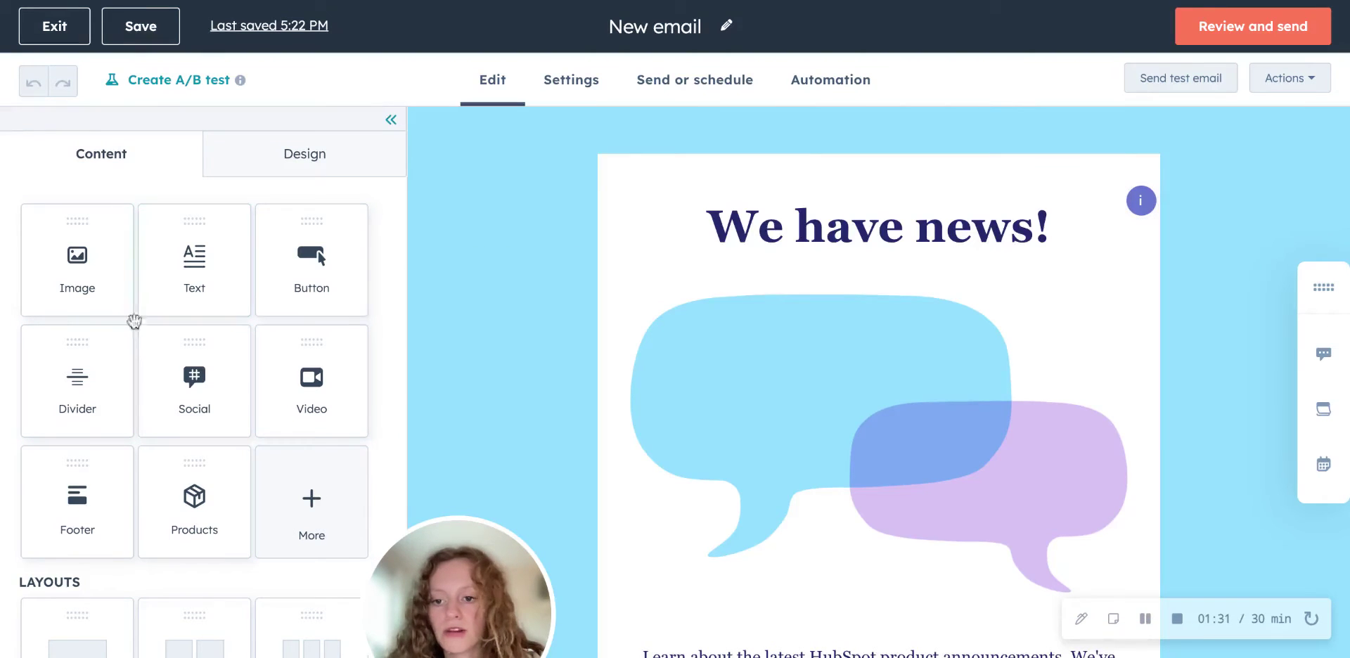
drag(99, 289, 879, 270)
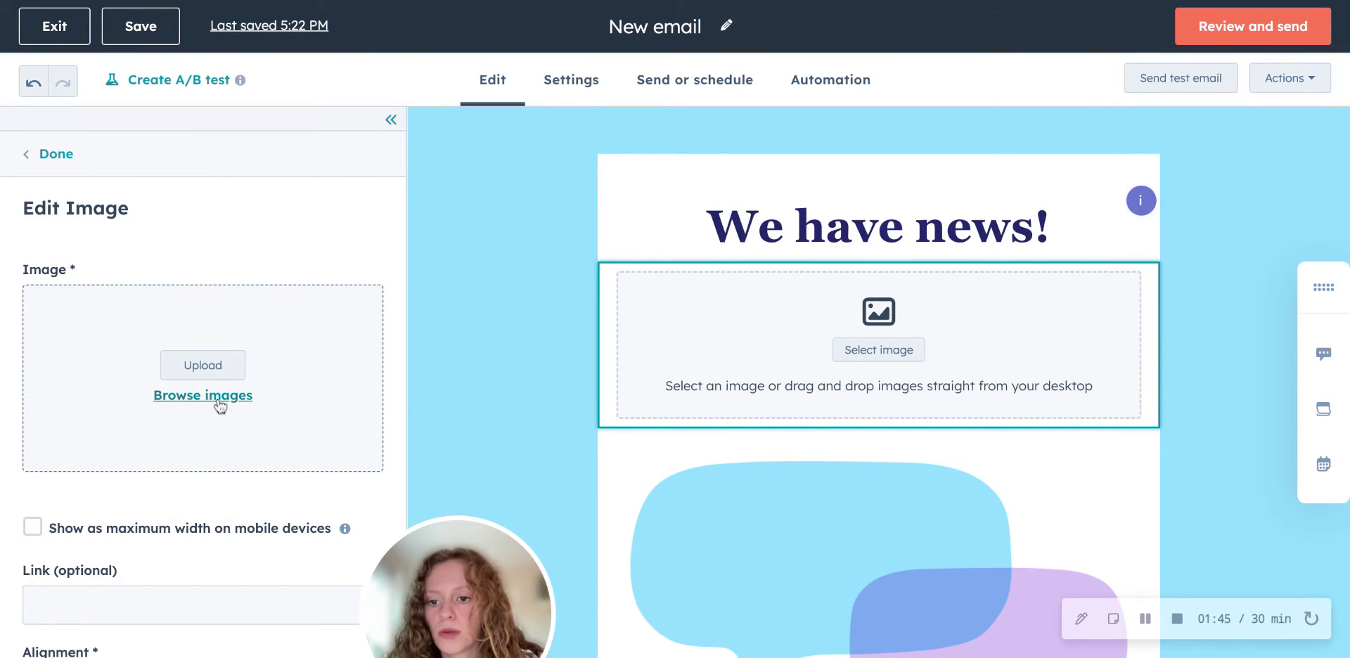
scroll(214, 401, down, 1)
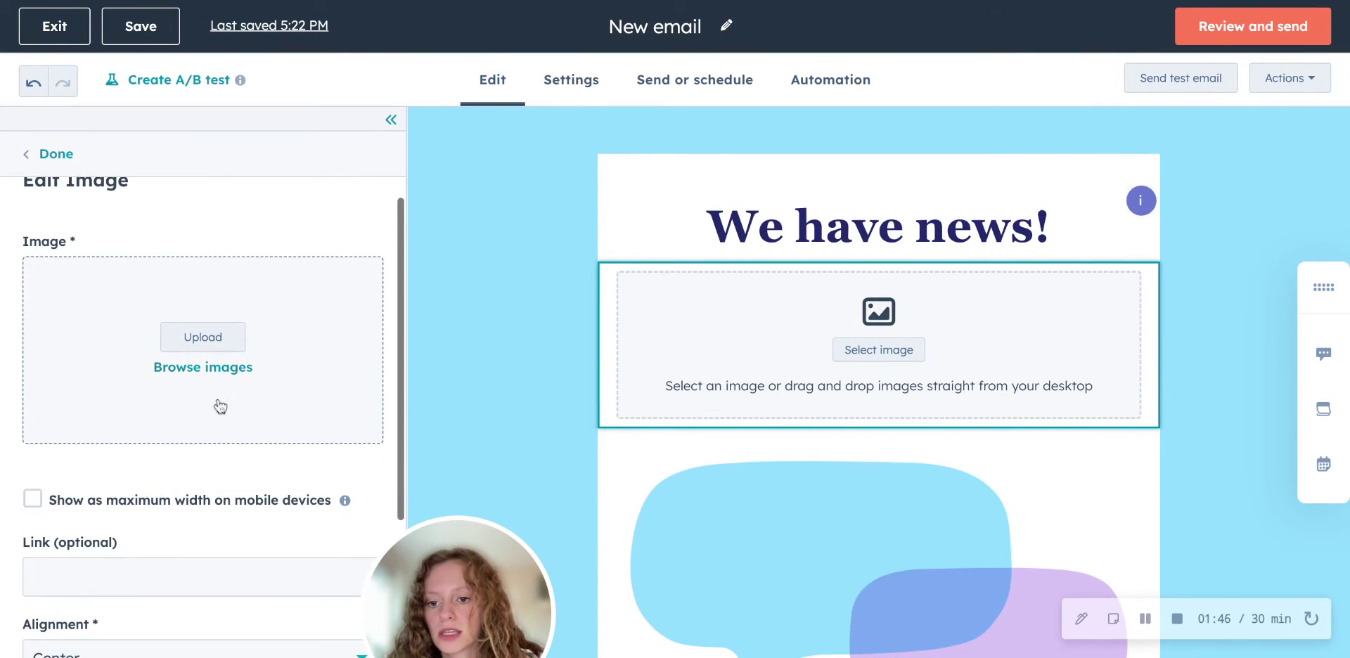
click(34, 86)
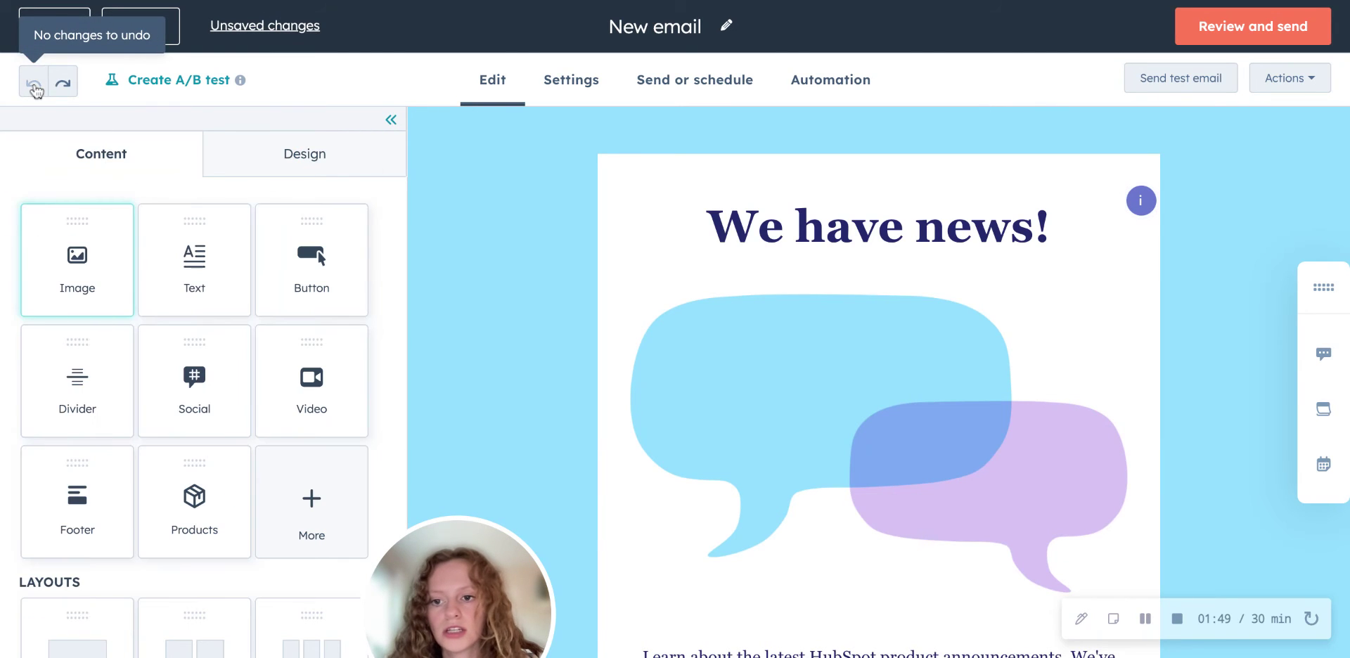
click(64, 93)
click(31, 83)
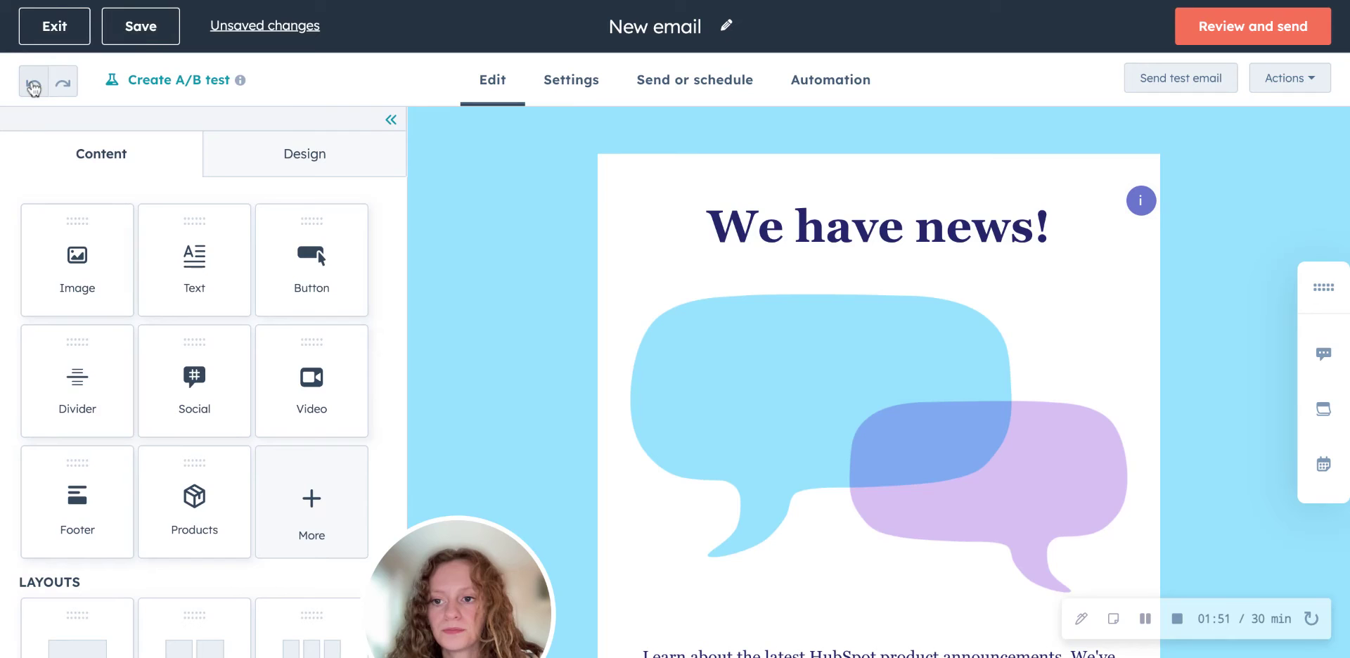
scroll(184, 372, down, 1)
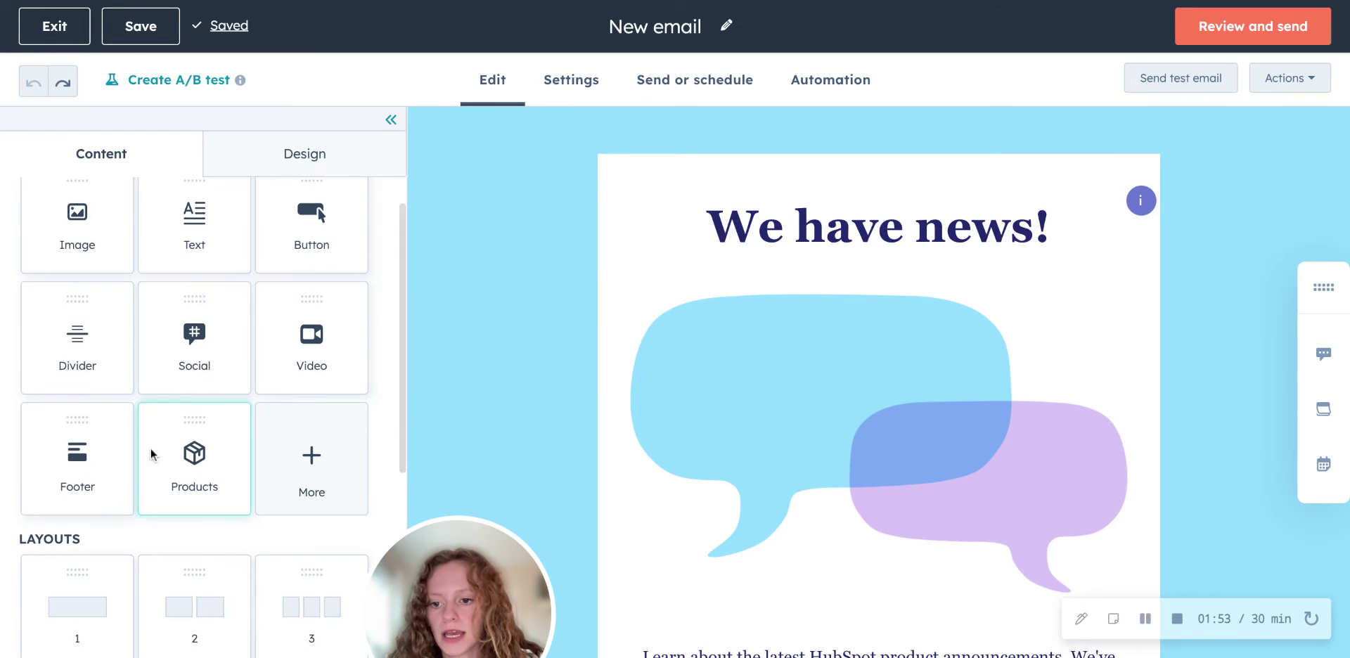
scroll(314, 404, down, 3)
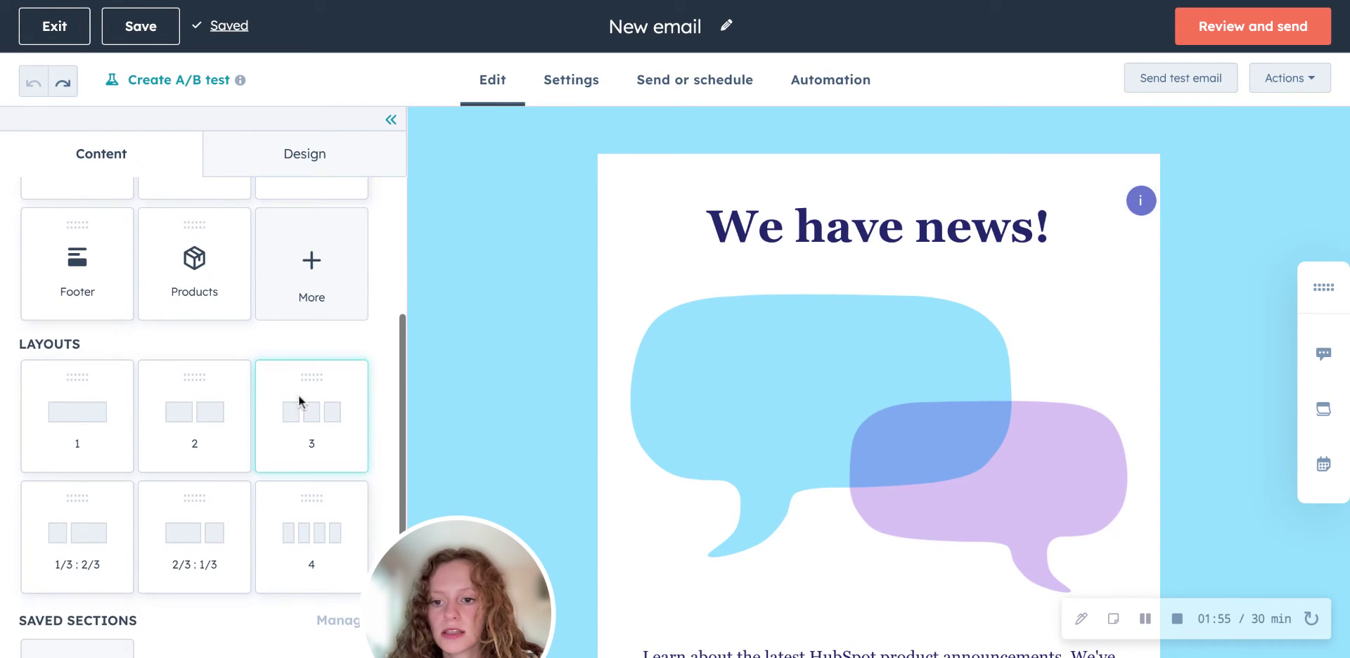
scroll(273, 490, down, 2)
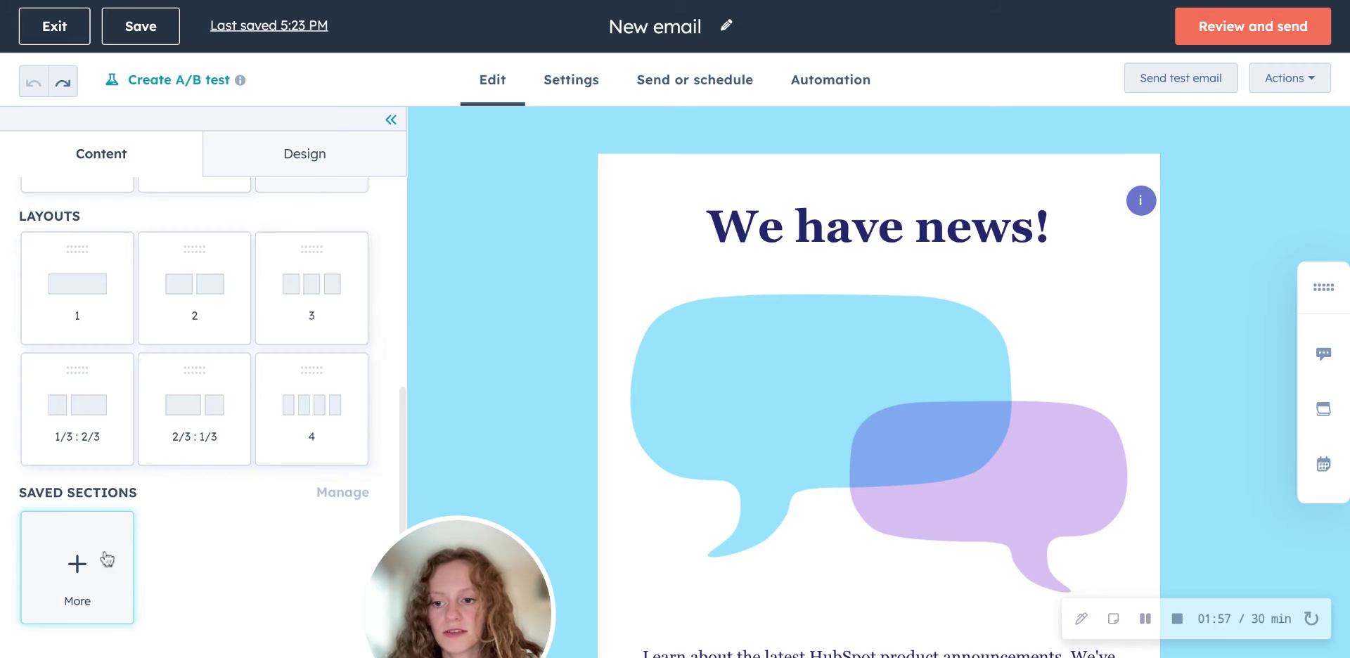
scroll(238, 587, up, 2)
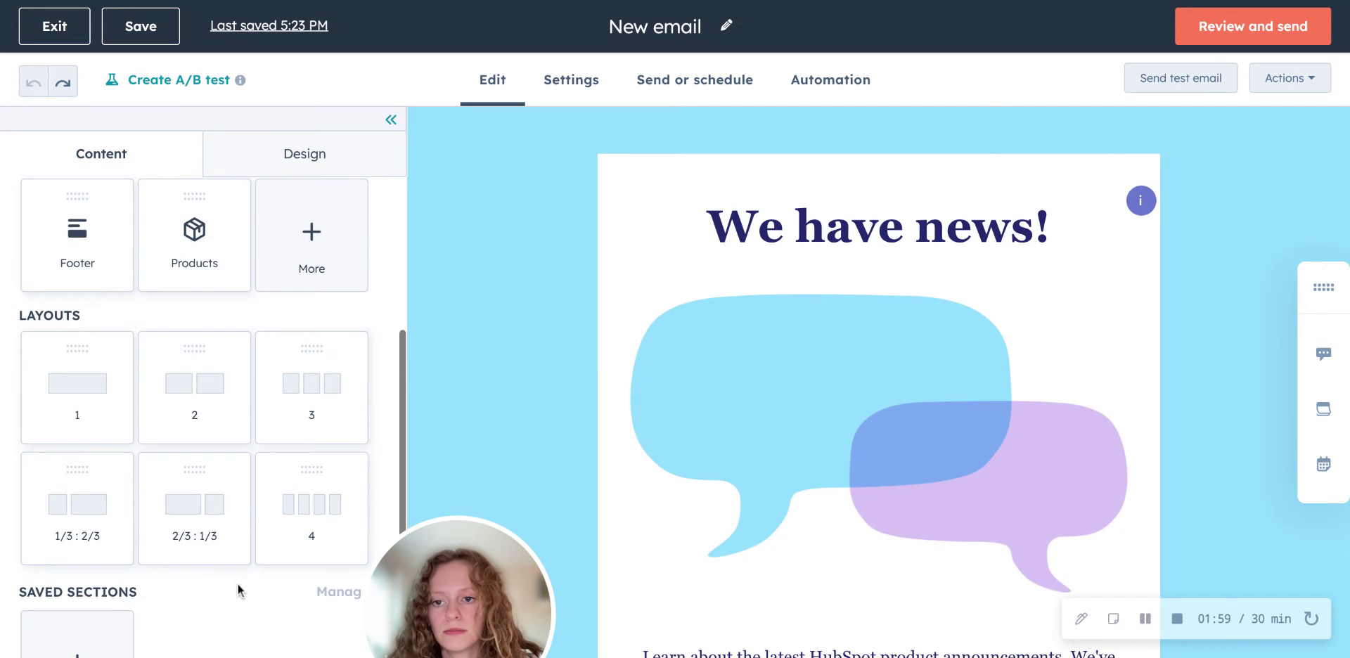
scroll(188, 456, up, 4)
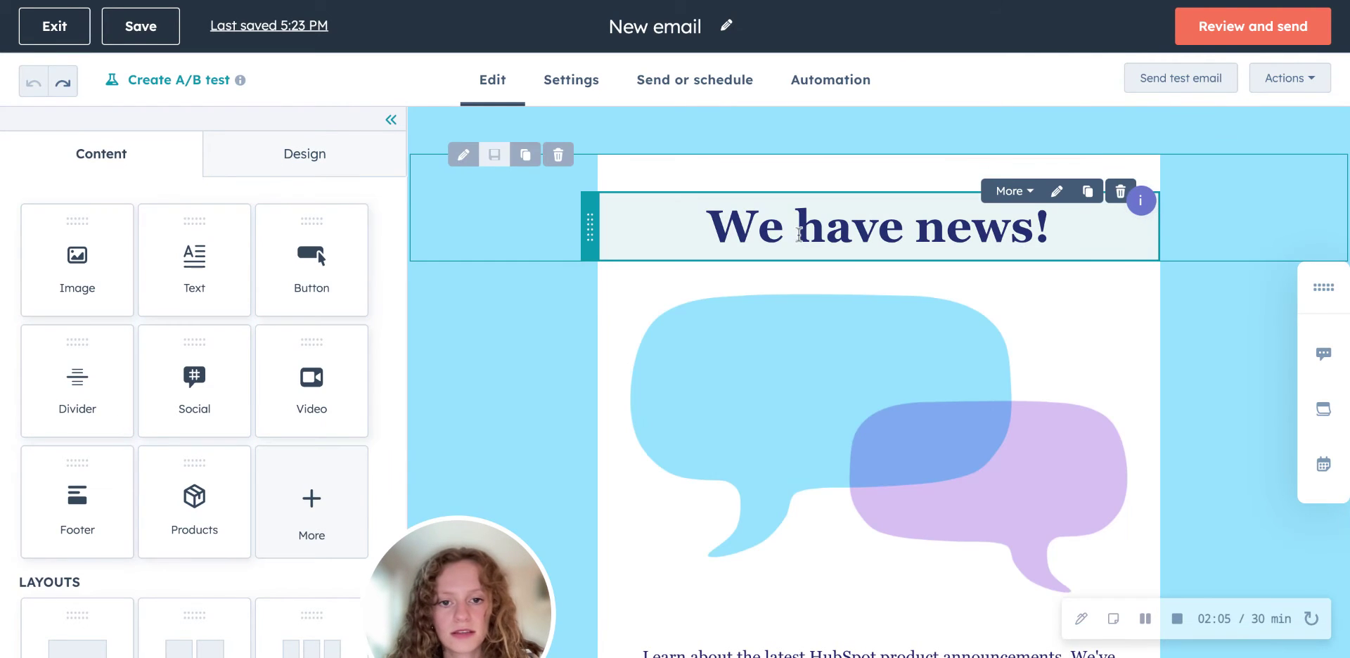
triple_click(714, 226)
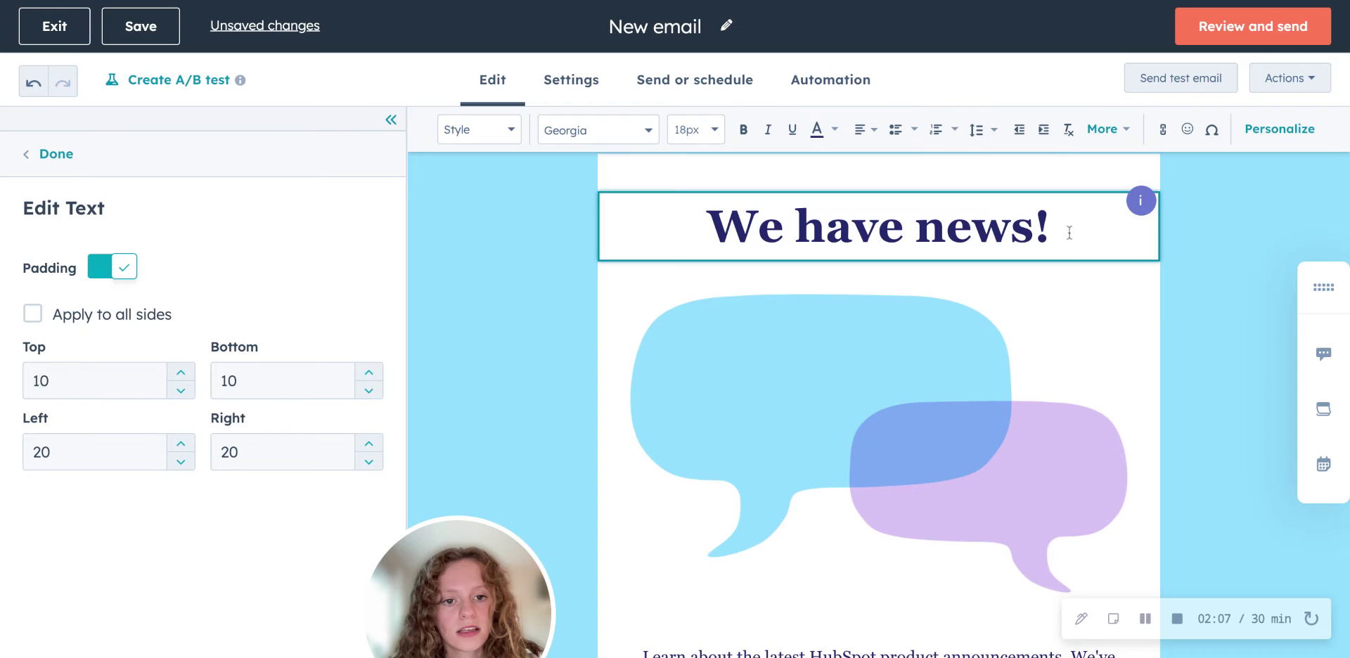
scroll(856, 452, down, 1)
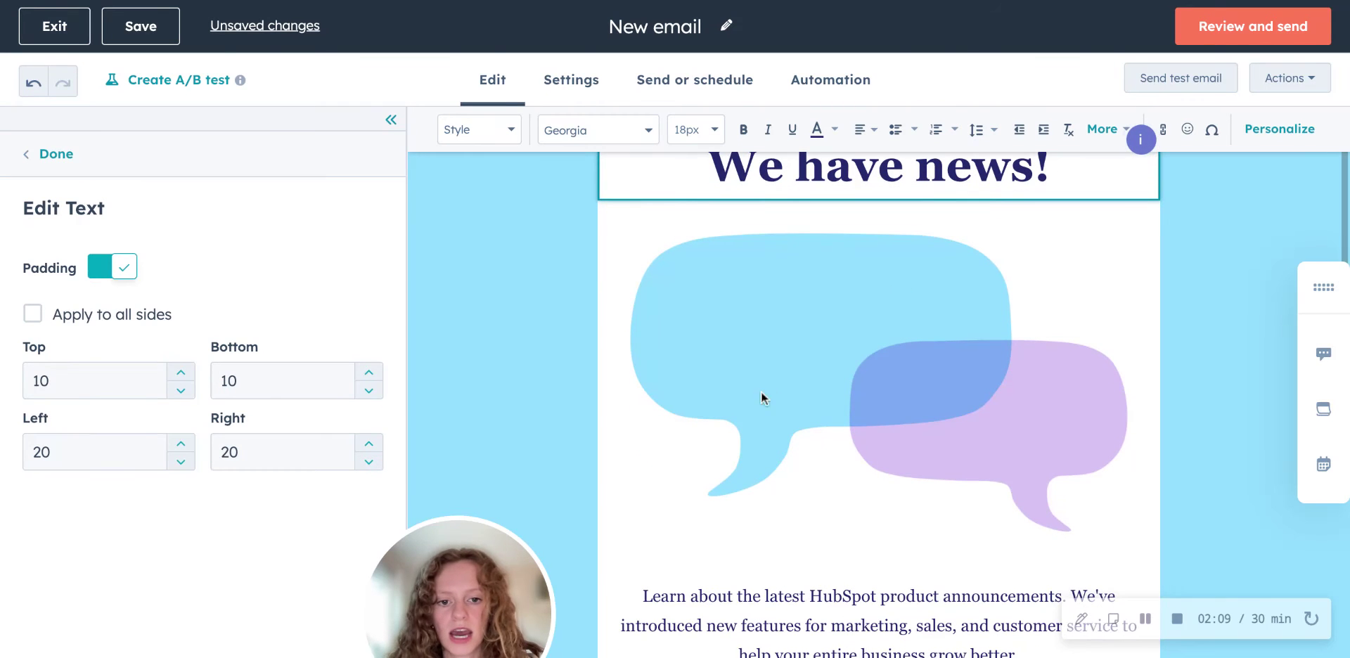
scroll(952, 310, down, 5)
key(Escape)
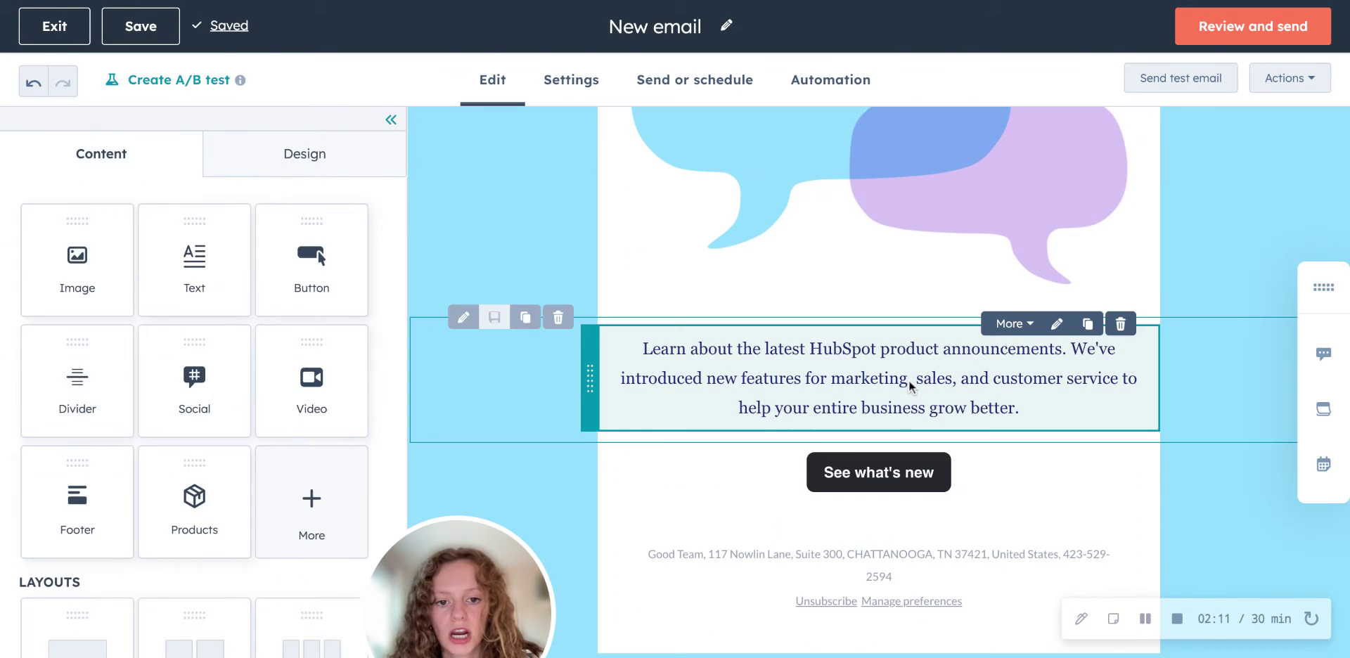
Set the template background colour to light green #B6D7A8 in the Design settings
click(302, 168)
click(72, 204)
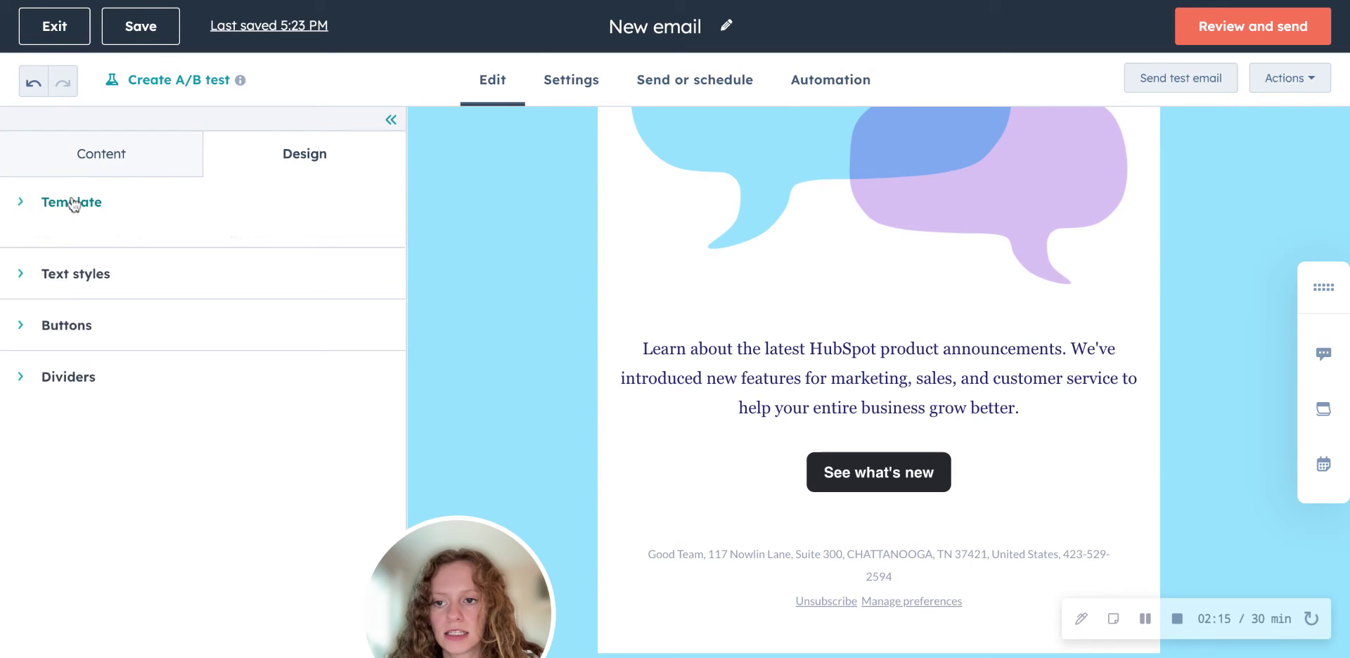
click(60, 285)
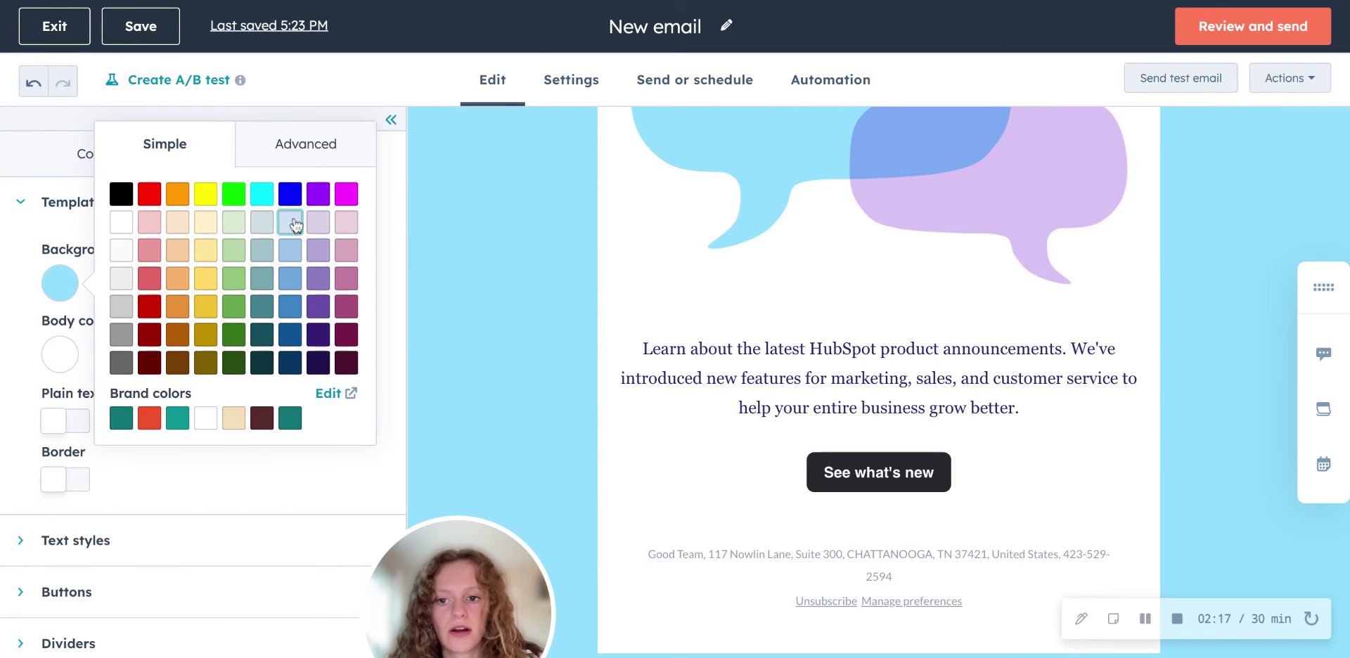
click(237, 254)
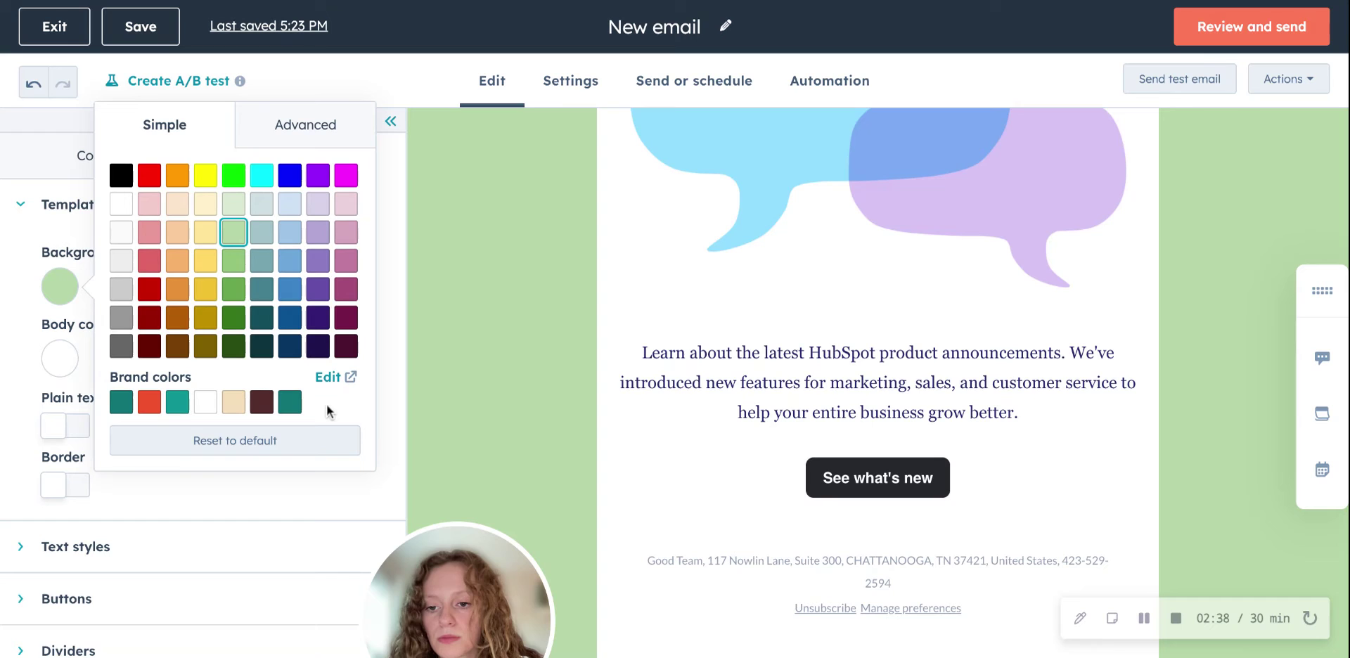
click(255, 448)
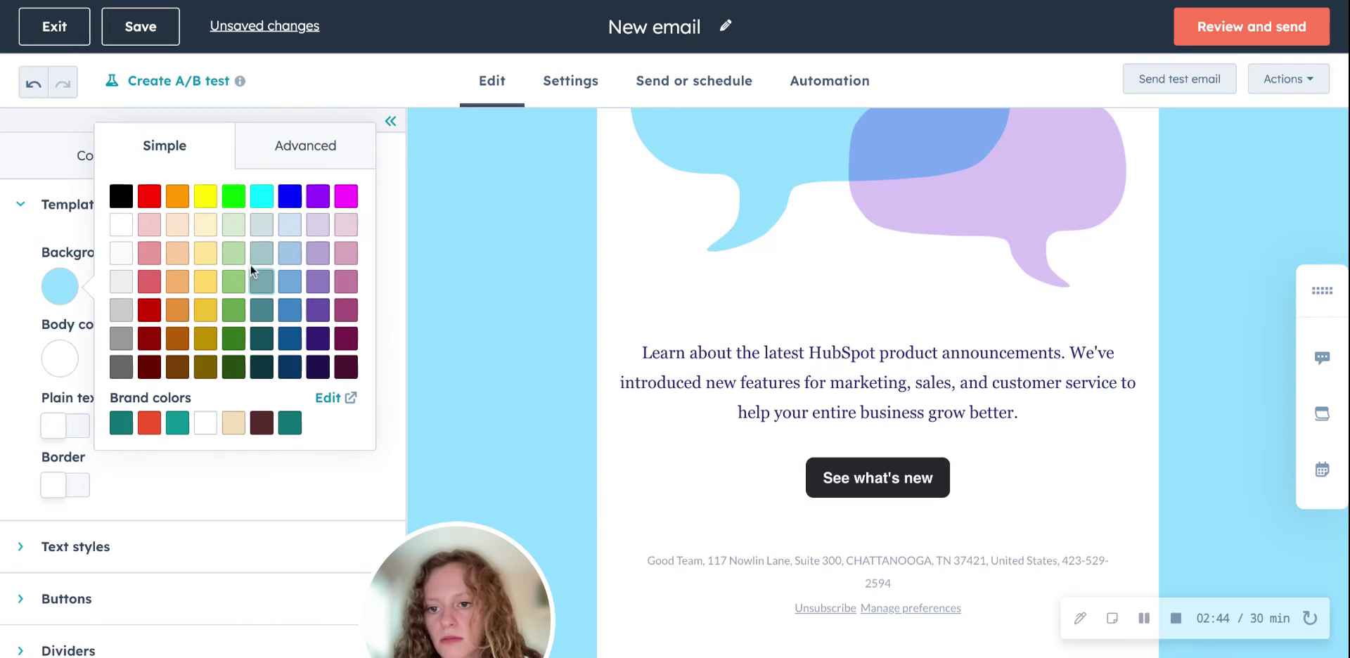
click(235, 255)
click(302, 131)
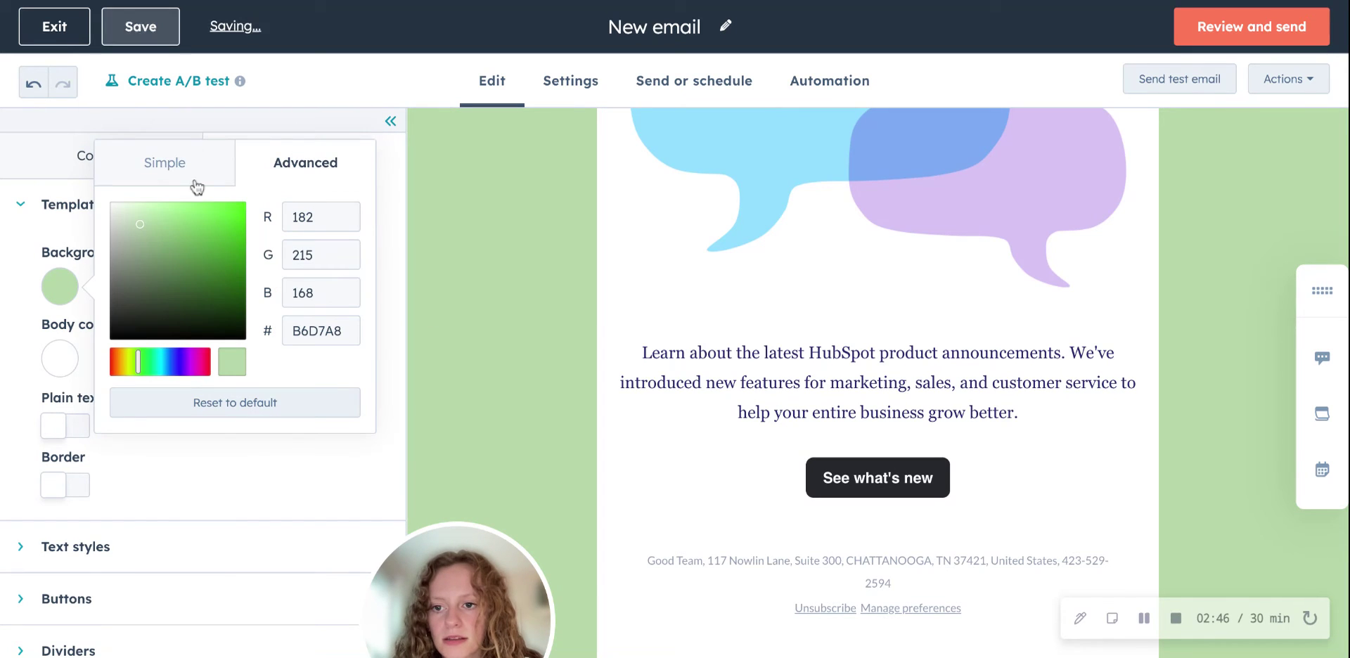
click(78, 117)
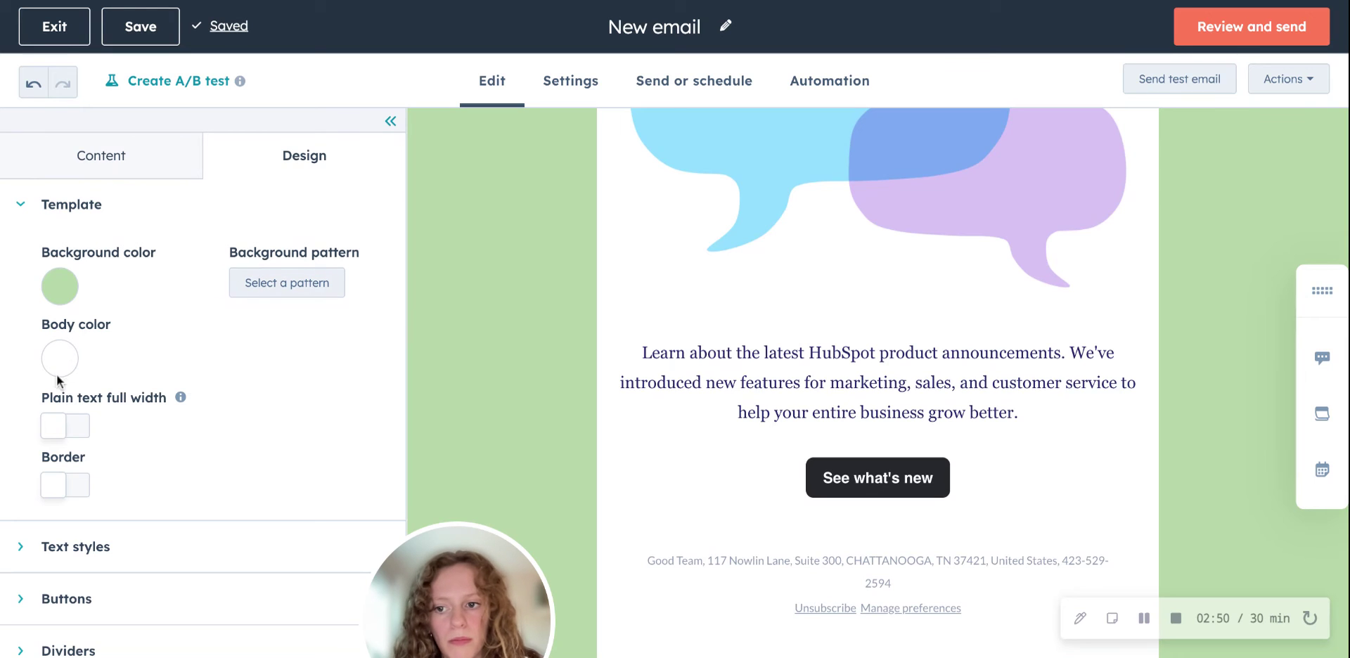
Toggle the email border on and off, then expand the Text styles section
click(50, 496)
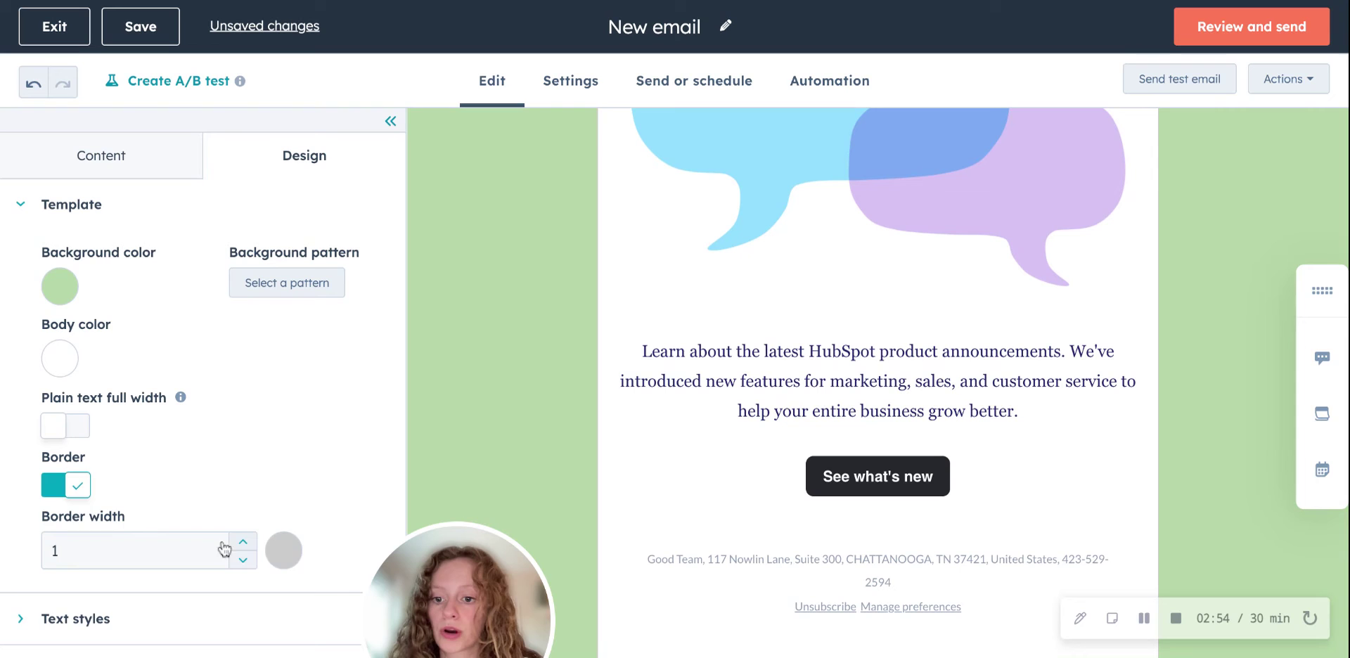
click(78, 487)
scroll(302, 461, down, 2)
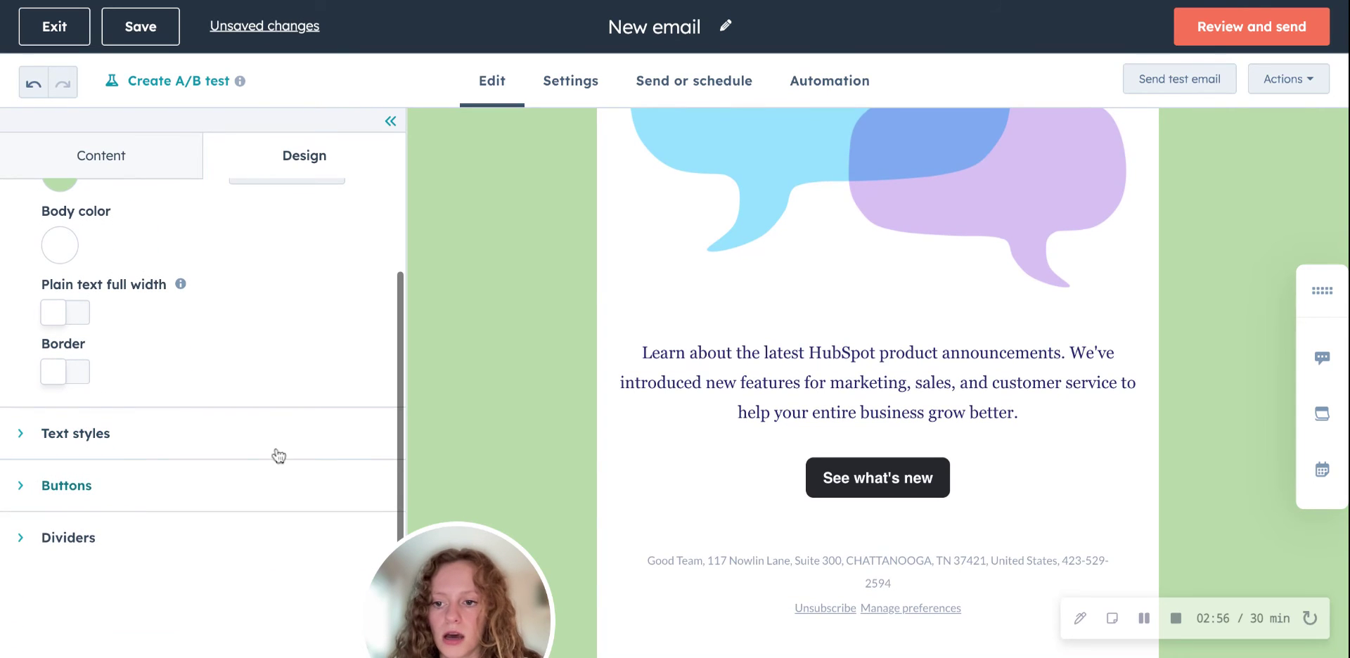
click(115, 433)
Review the Buttons and Dividers style sections and move on to the email Settings page
scroll(117, 432, down, 4)
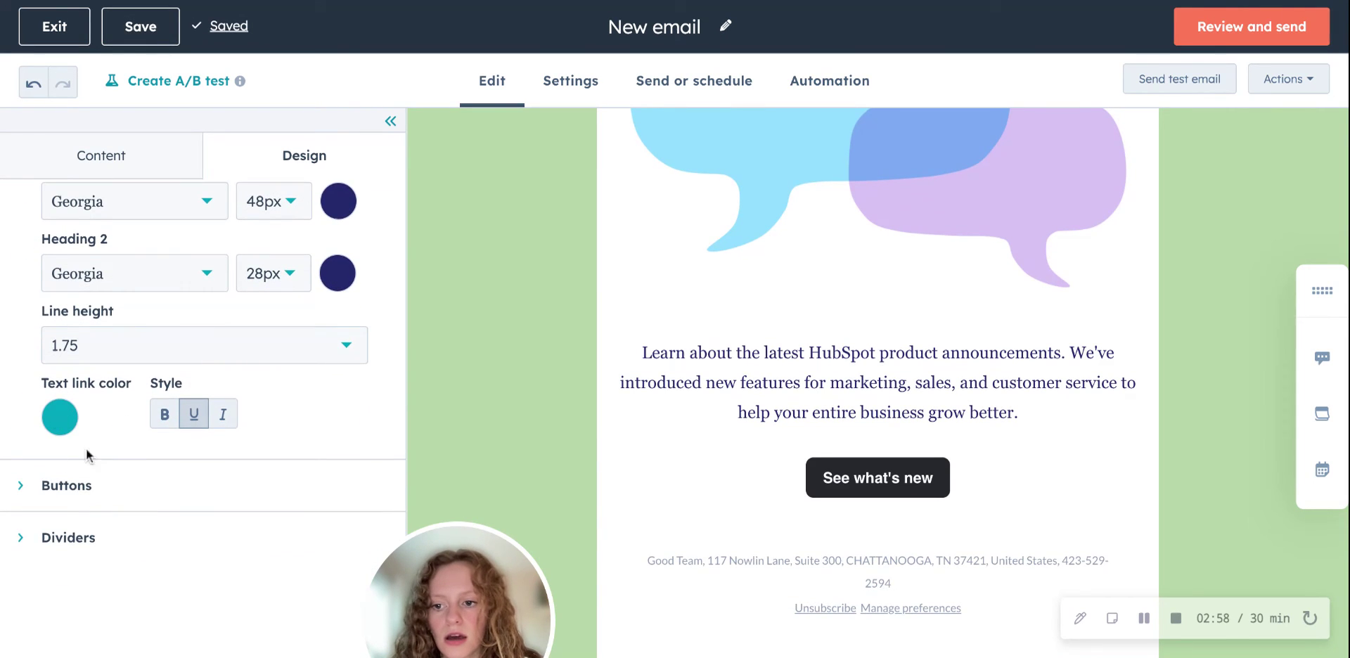
click(106, 486)
scroll(106, 487, down, 3)
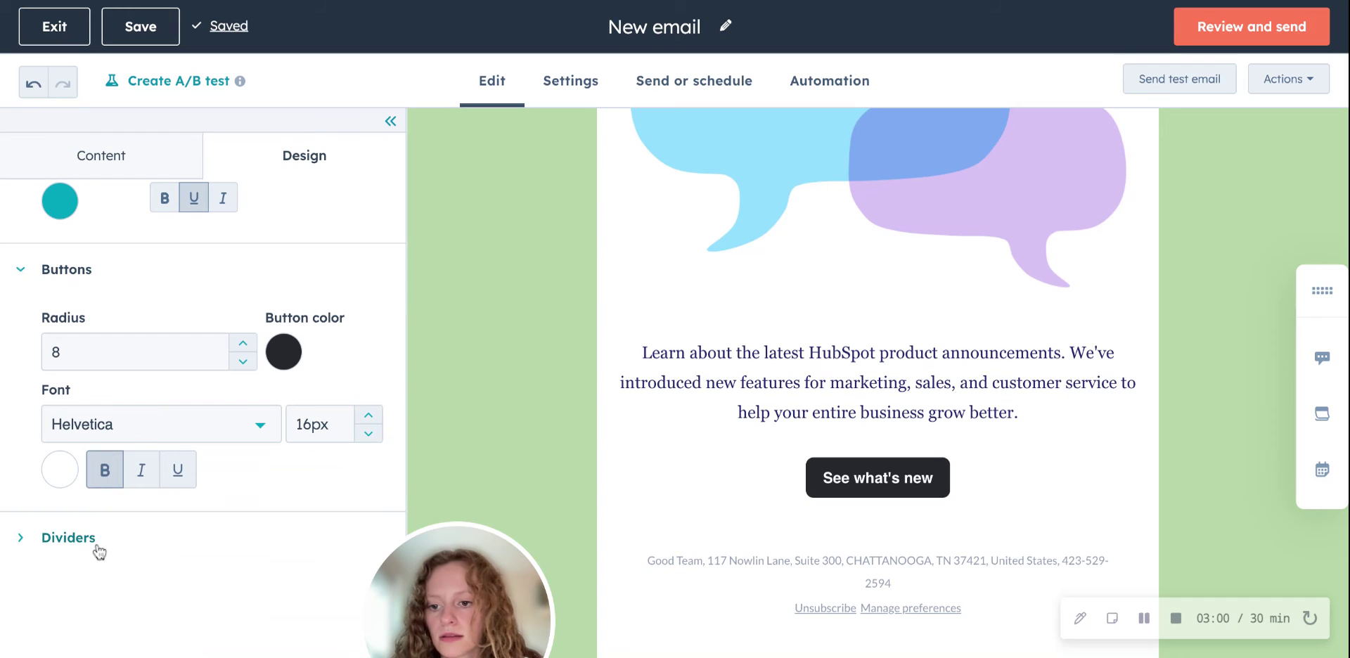
click(97, 546)
scroll(99, 551, down, 3)
scroll(100, 552, up, 10)
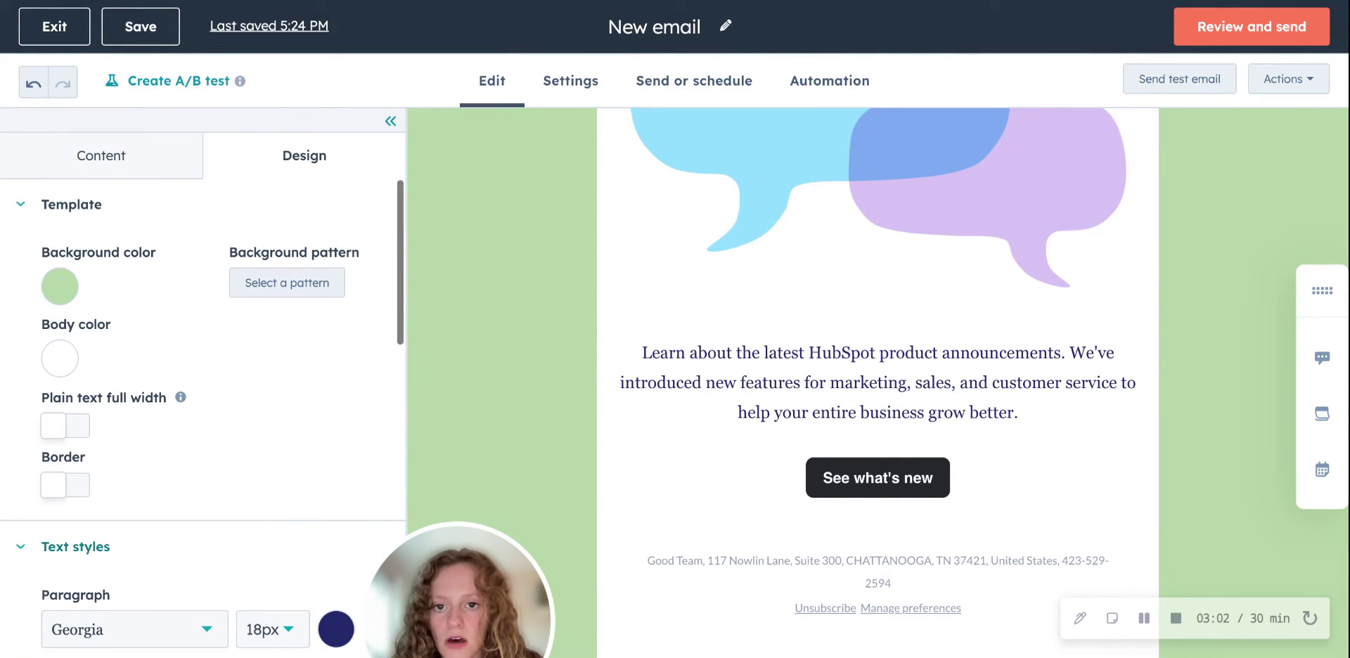
scroll(696, 211, up, 5)
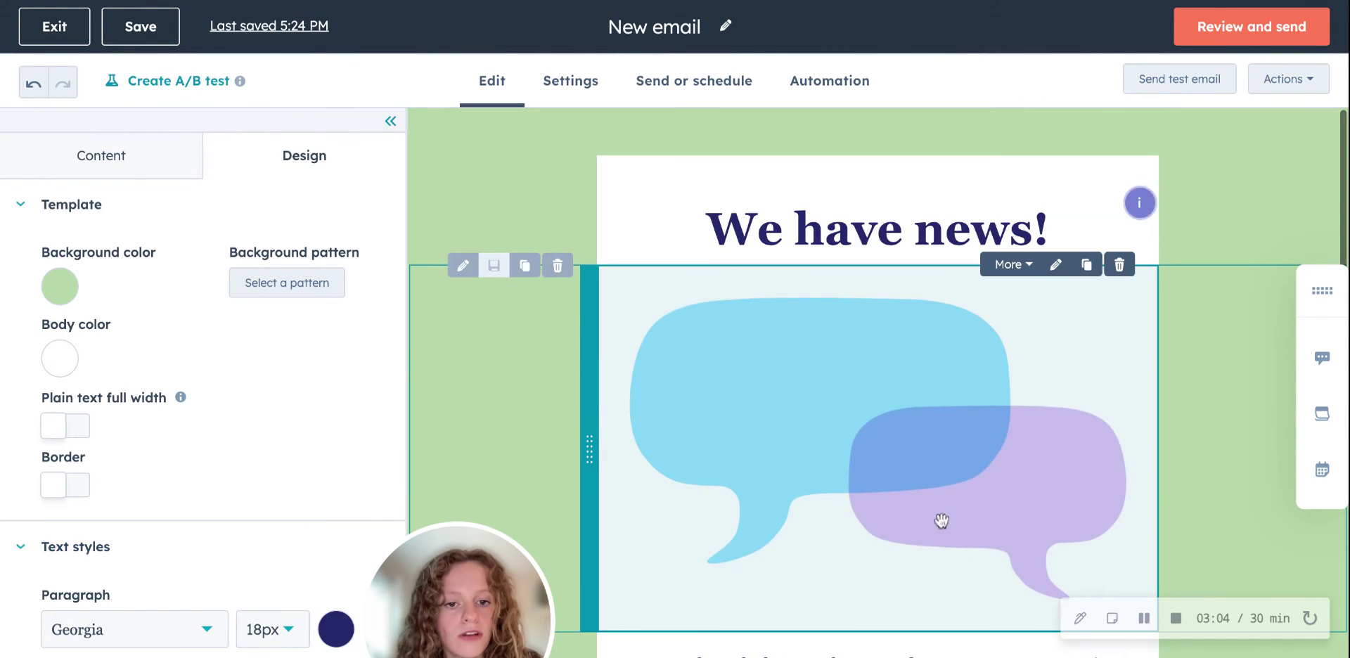
click(565, 84)
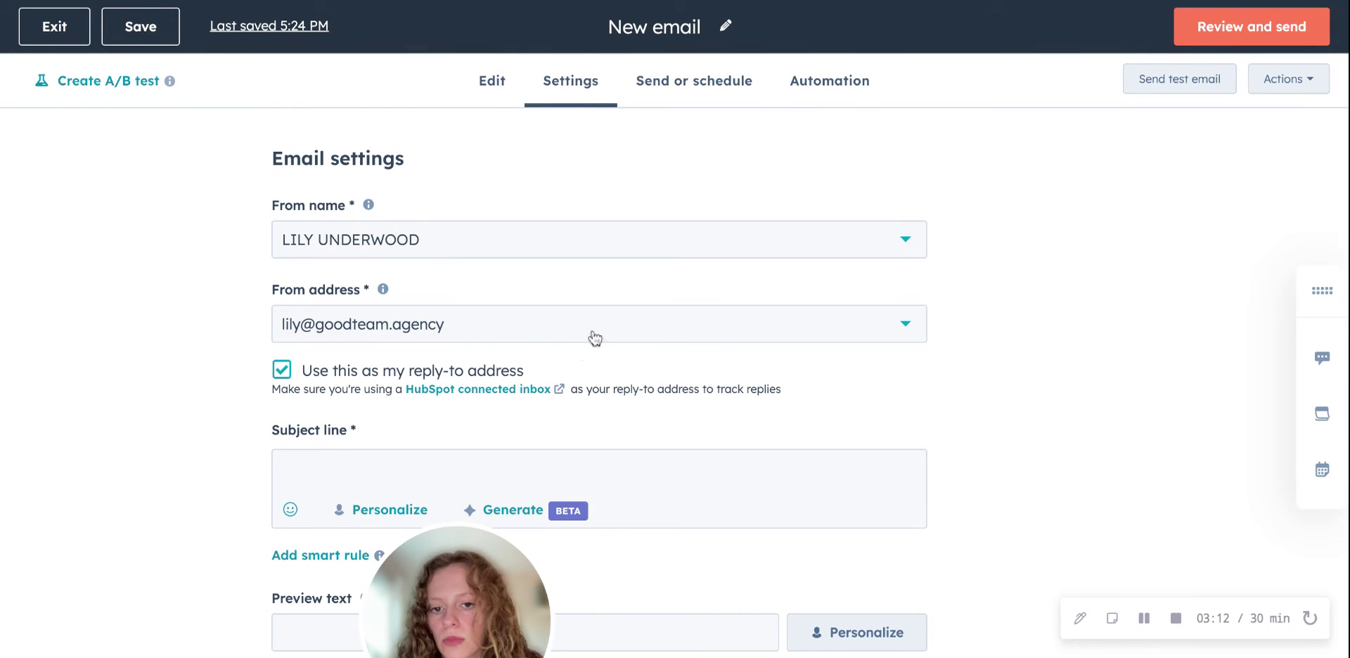
Enter 'News!' as the subject line and look over the preview text and remaining settings
scroll(655, 336, down, 1)
click(309, 384)
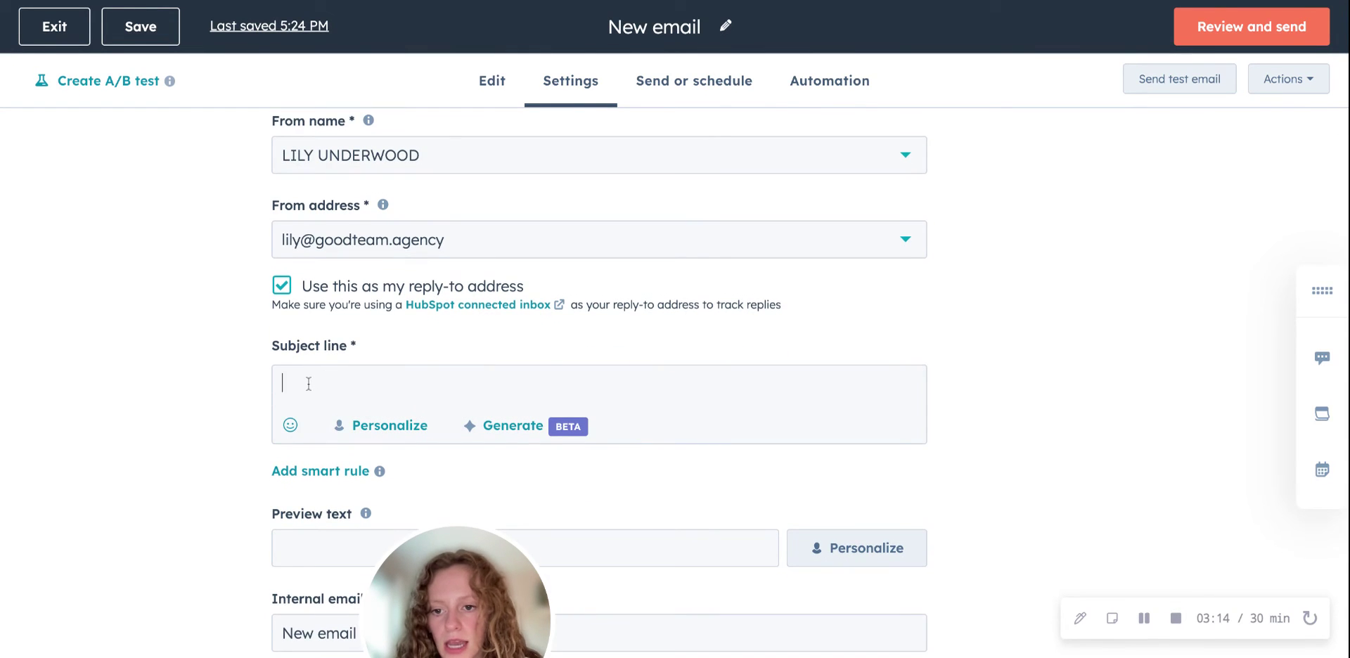
text(News!)
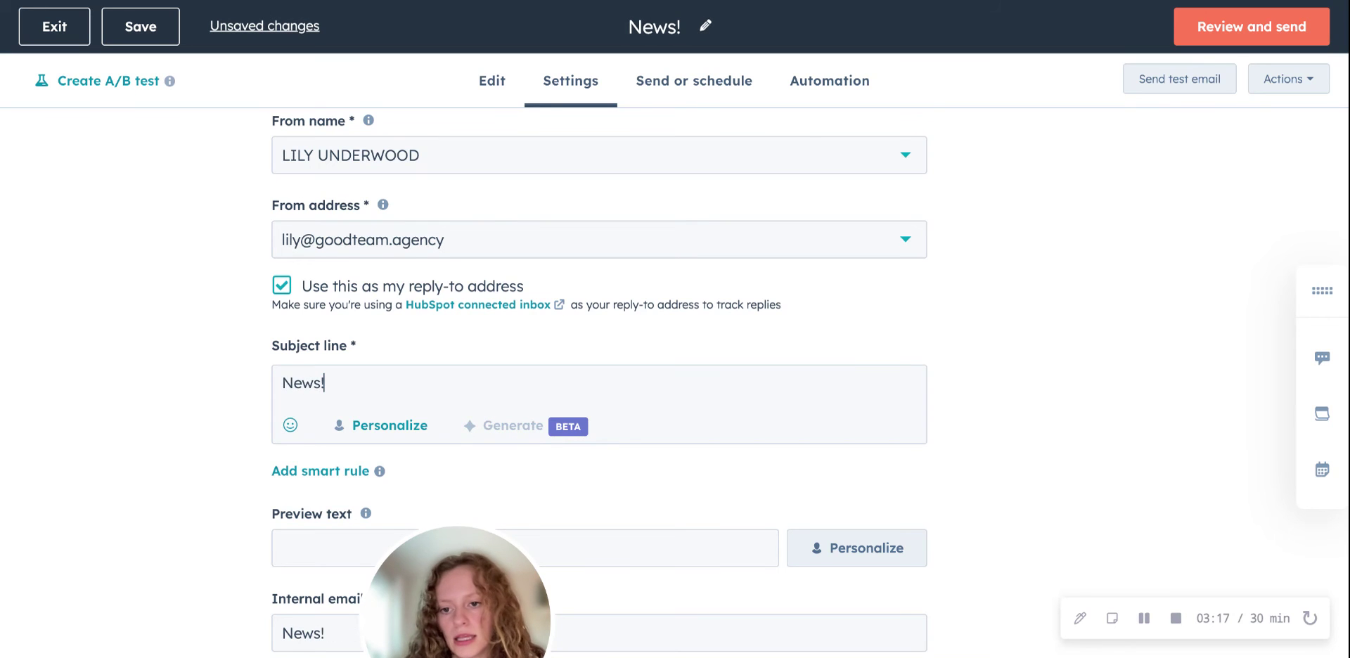
scroll(308, 384, down, 2)
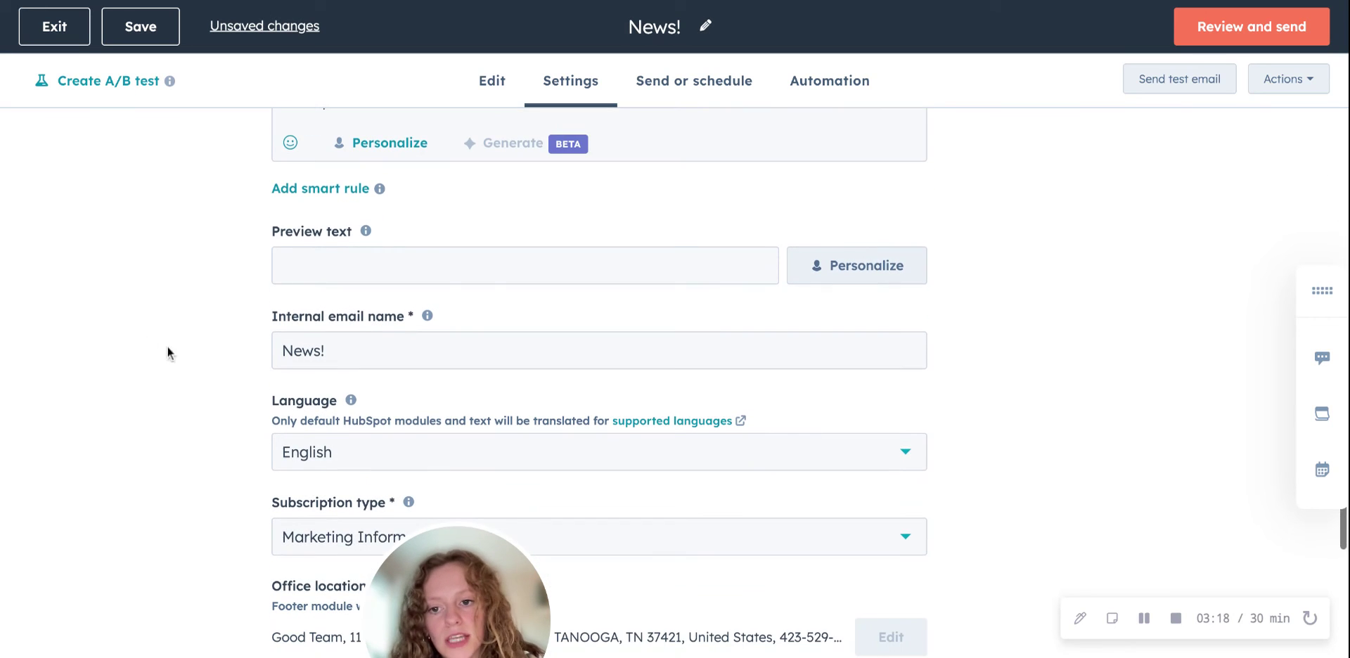
click(334, 264)
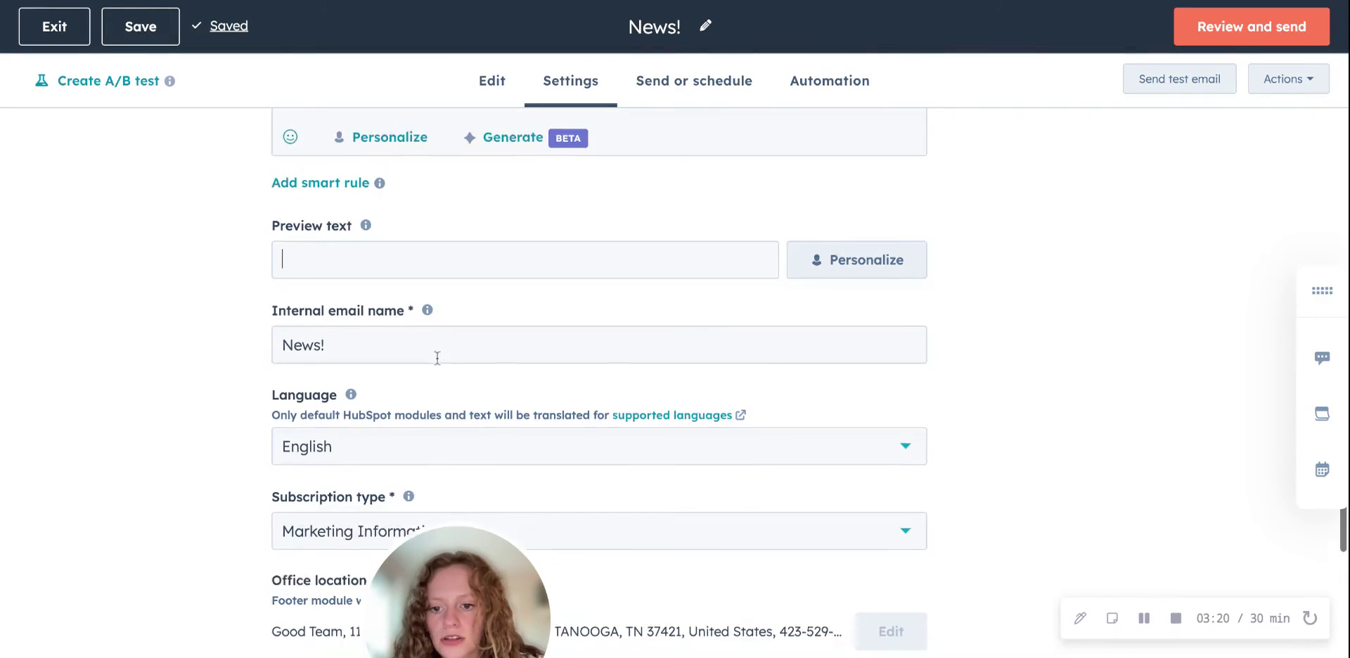
scroll(437, 358, down, 3)
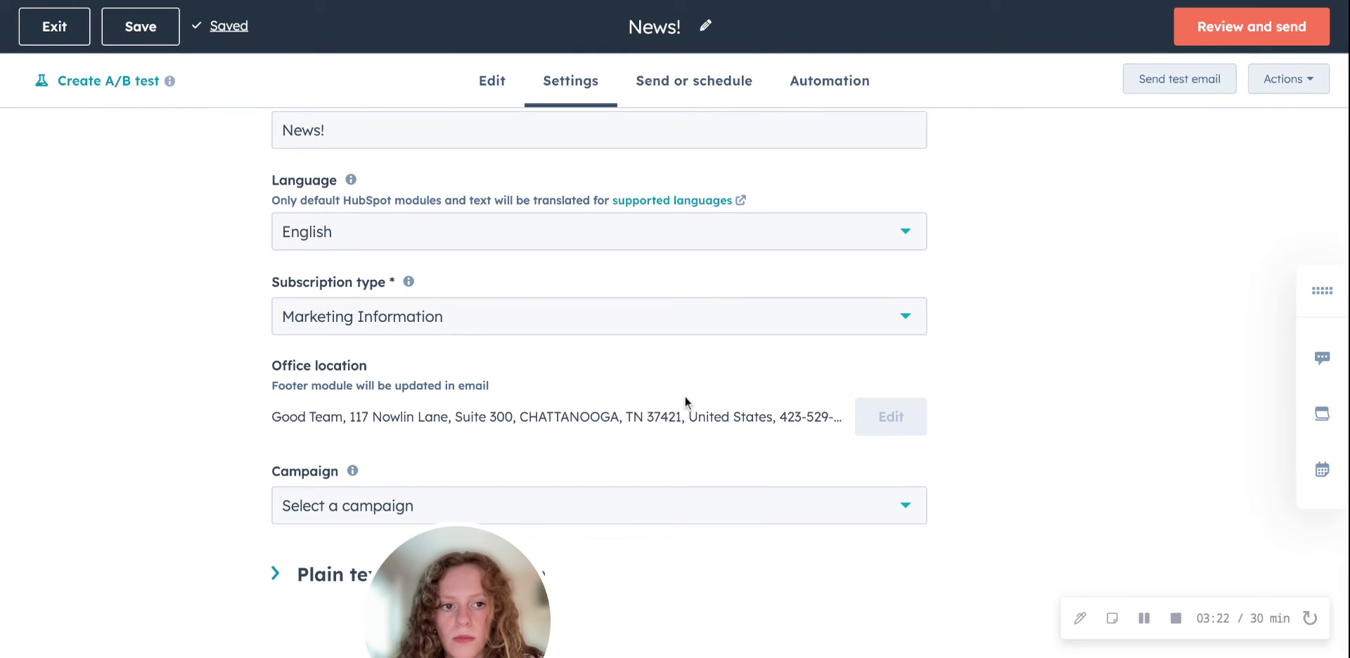
scroll(684, 395, up, 9)
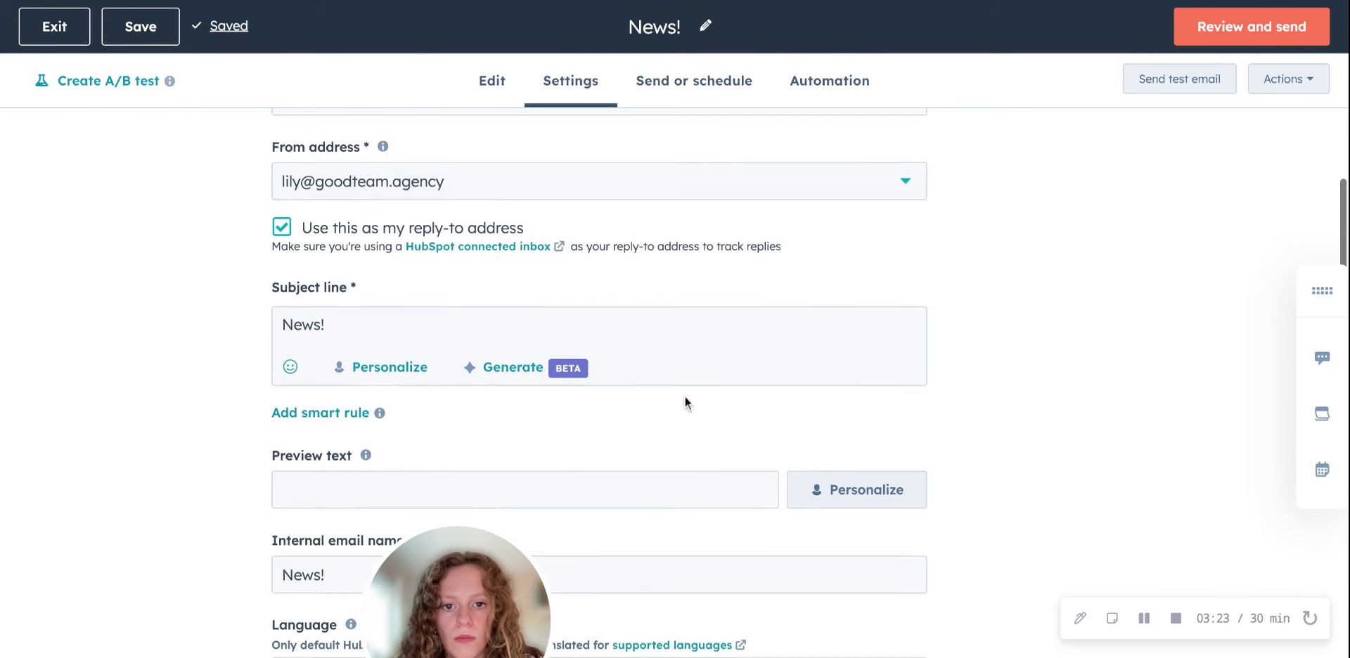
click(697, 88)
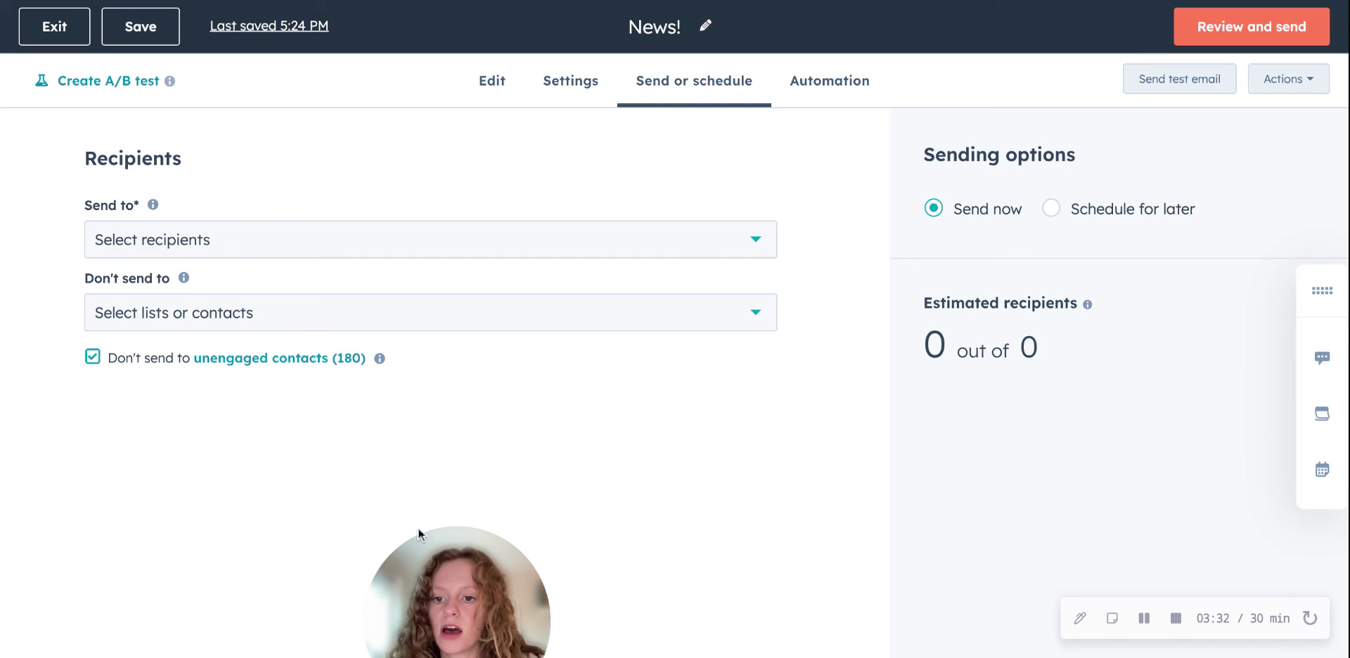
Switch the sending option to Schedule for later, on 02/06/2024 at 5:25 PM
drag(452, 563, 142, 475)
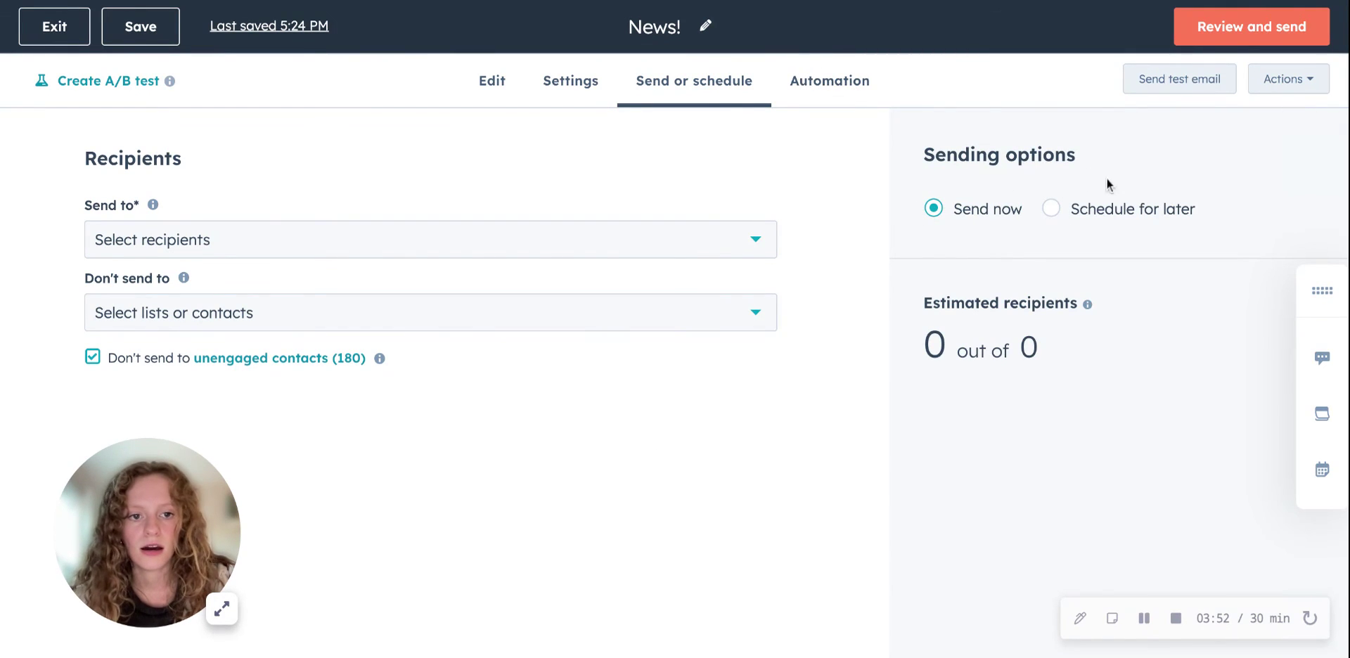
click(1052, 211)
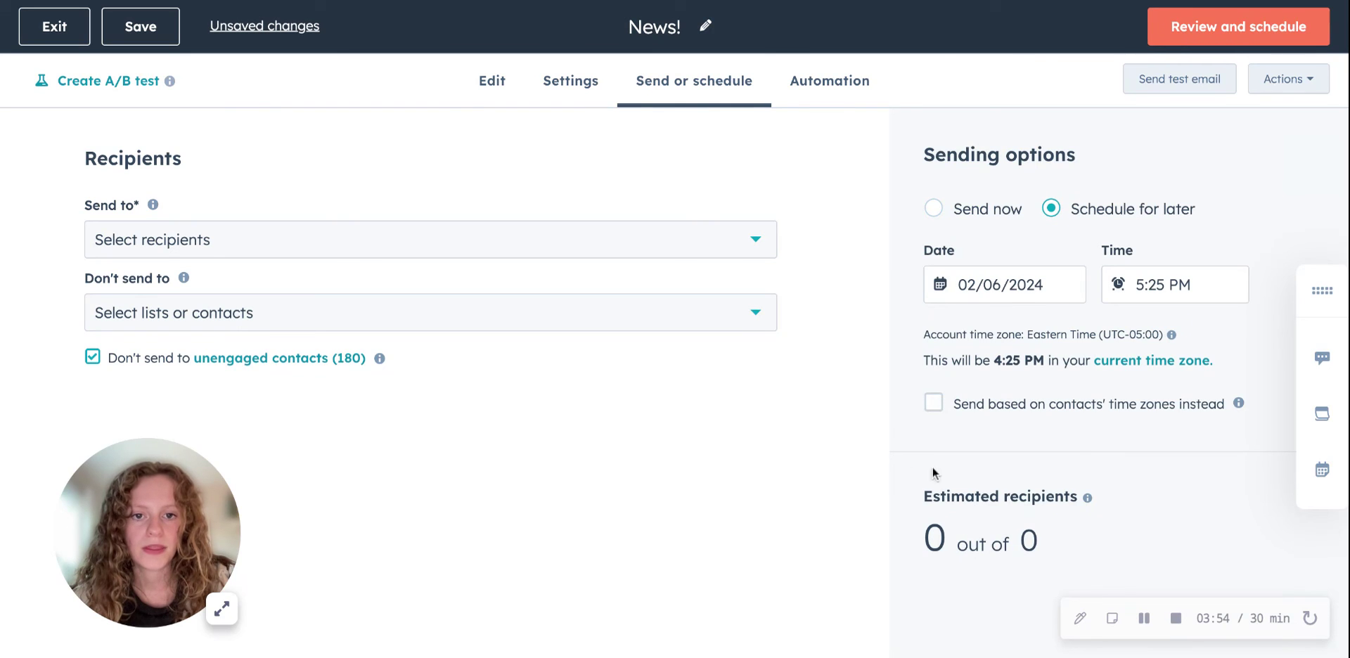
Preview the green News! email via the Automation page's Actions menu, then go back
click(835, 88)
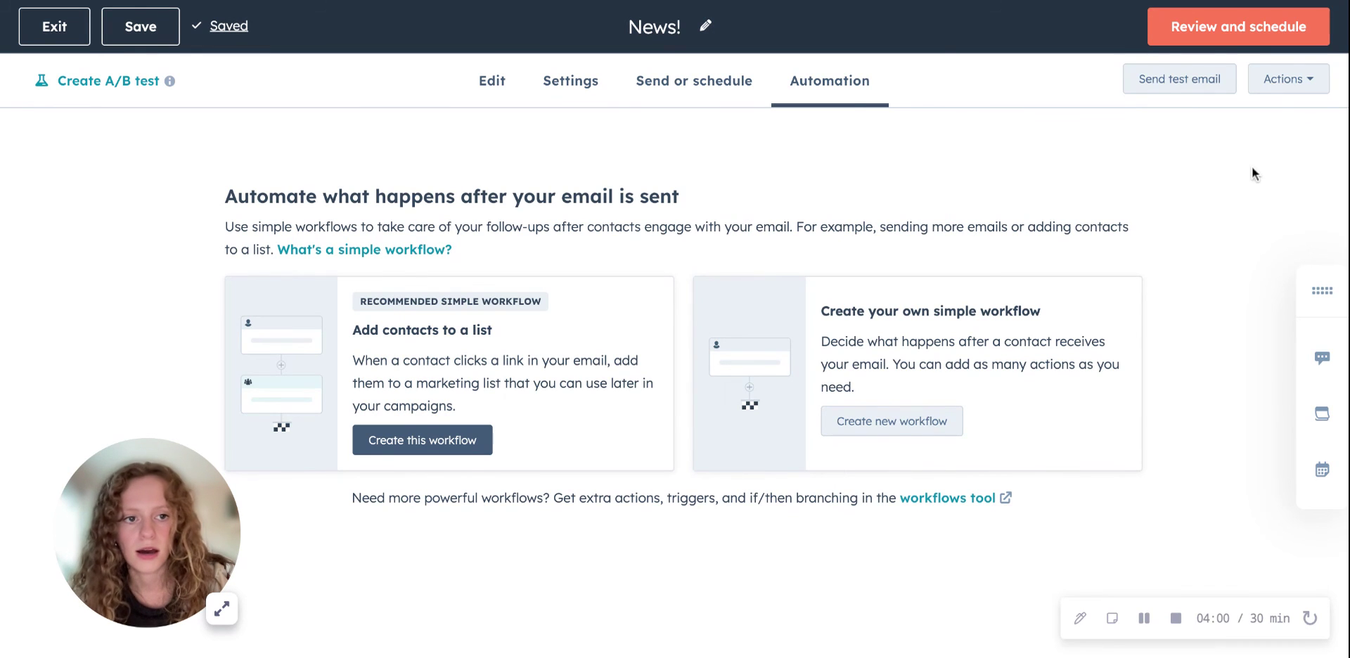
click(1283, 79)
click(1156, 113)
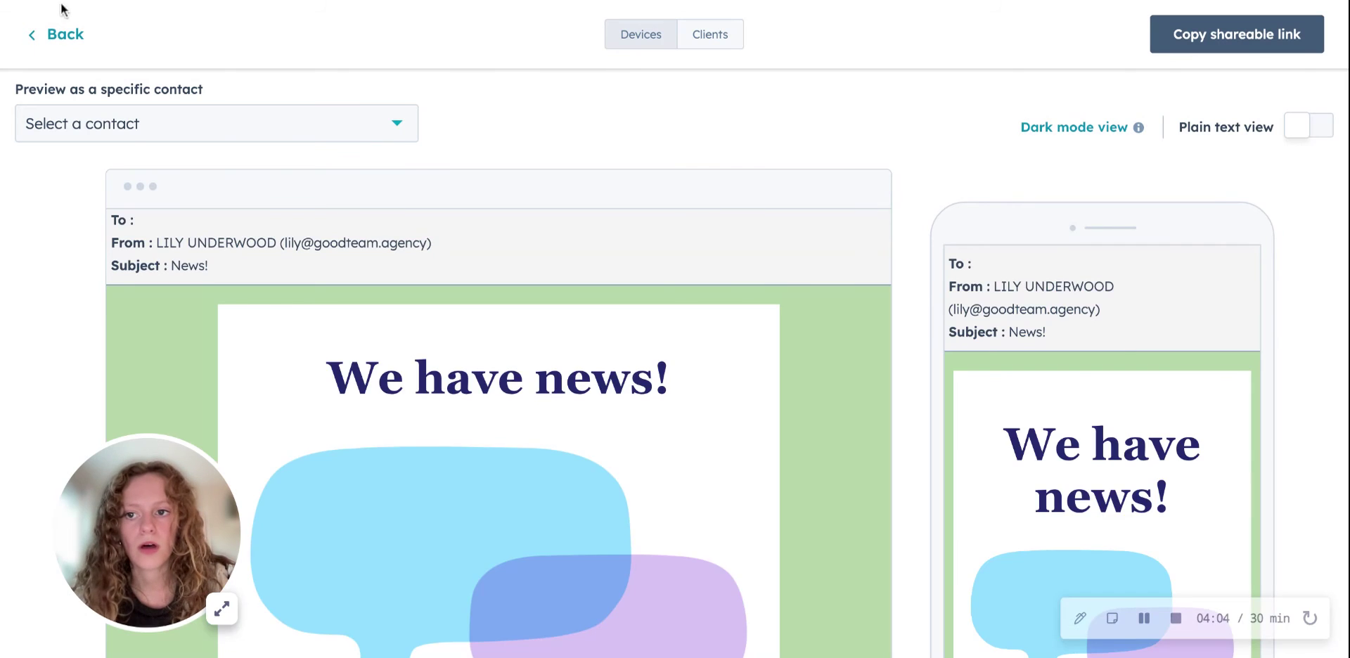
click(57, 33)
click(1223, 32)
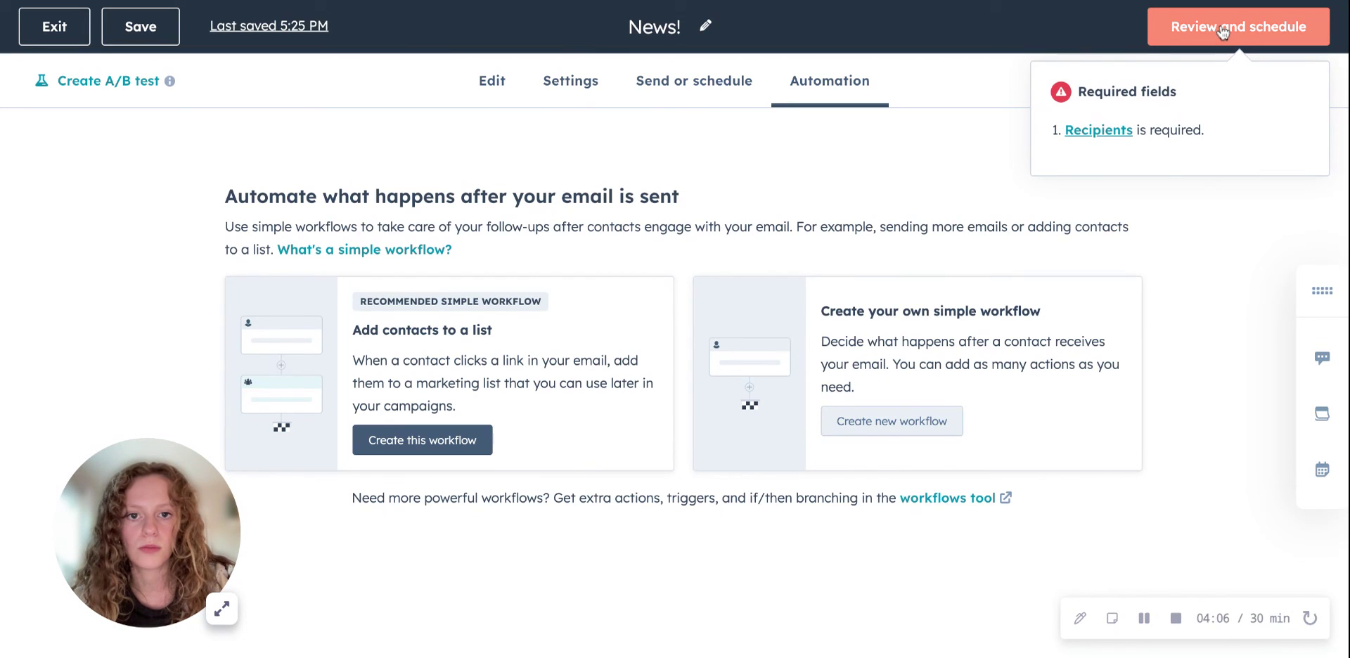
click(1223, 32)
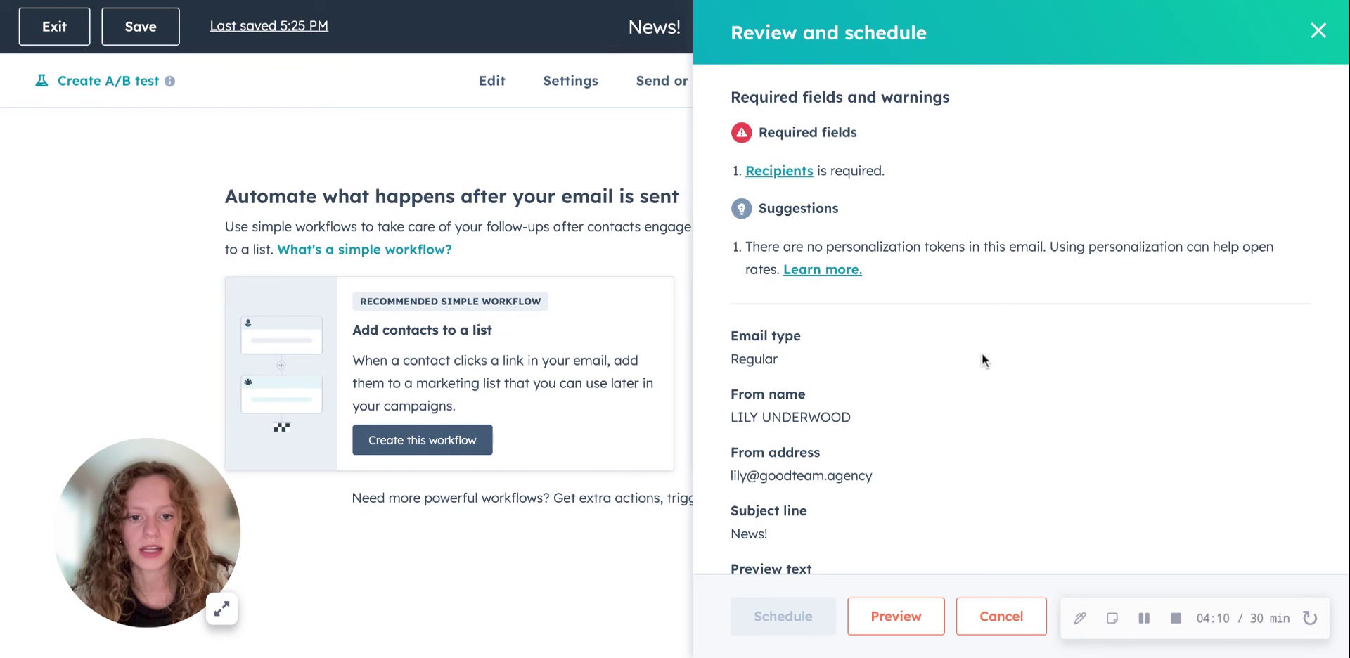
scroll(982, 359, down, 5)
scroll(982, 359, up, 5)
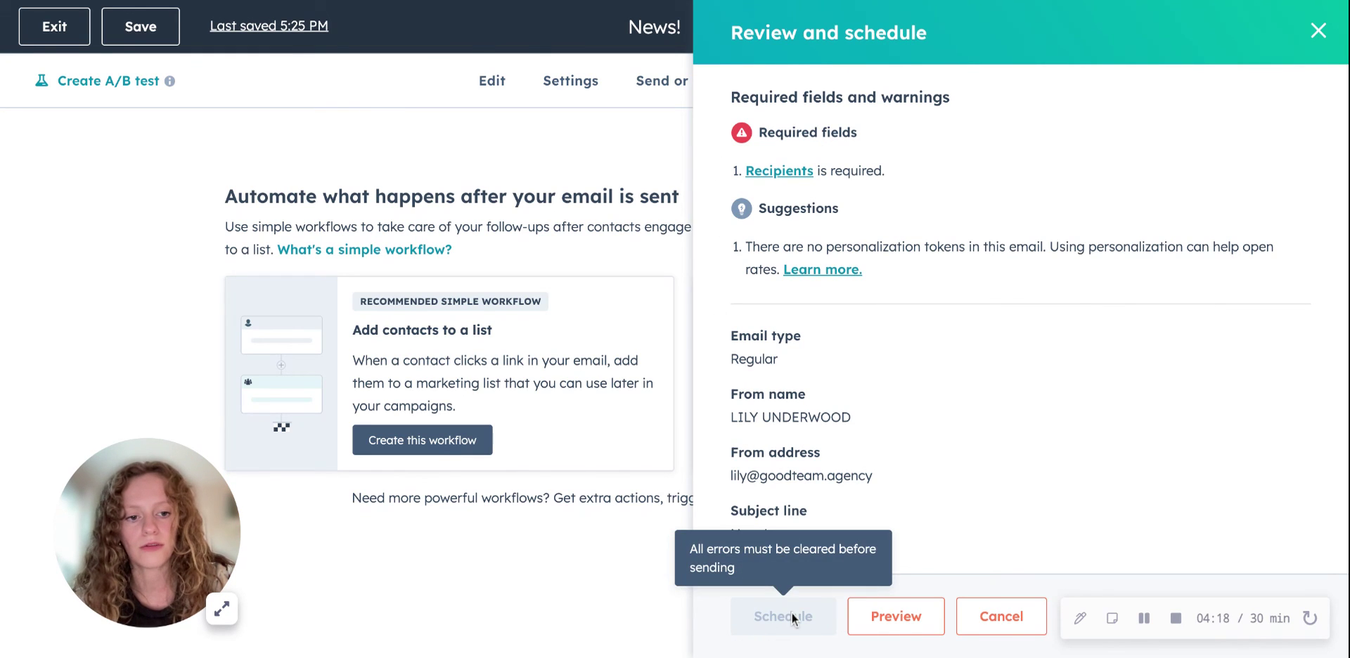
click(1317, 33)
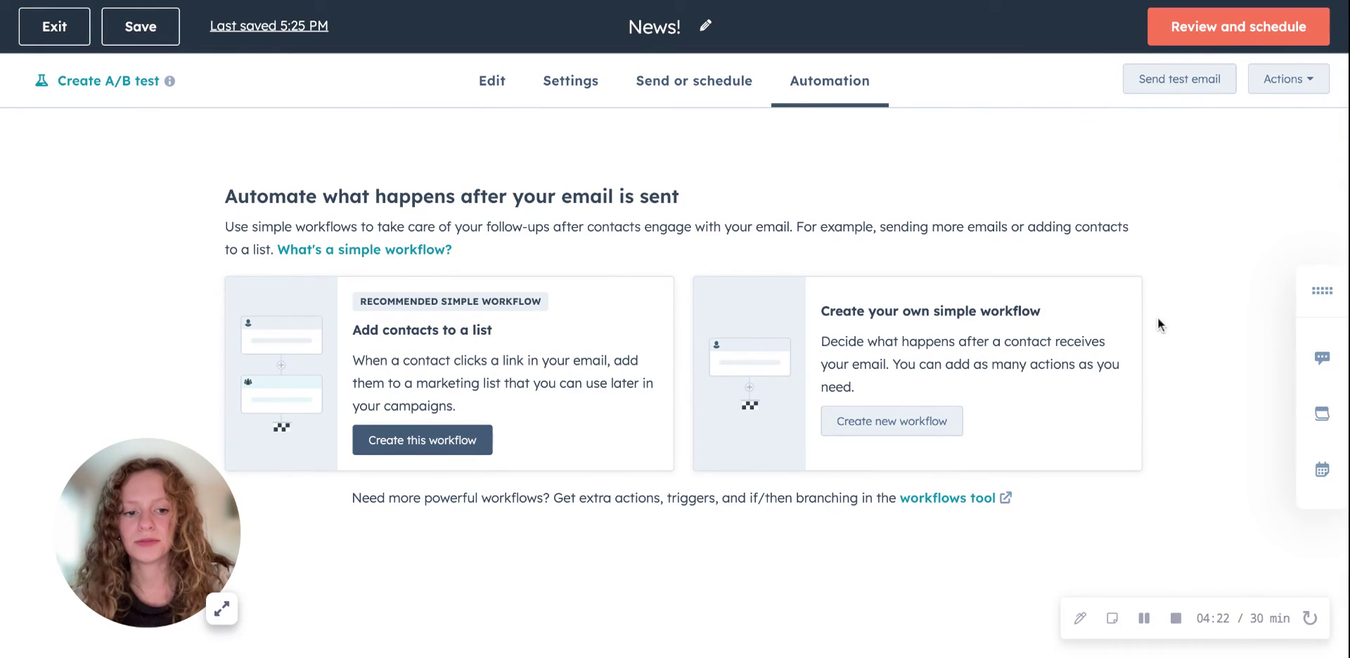